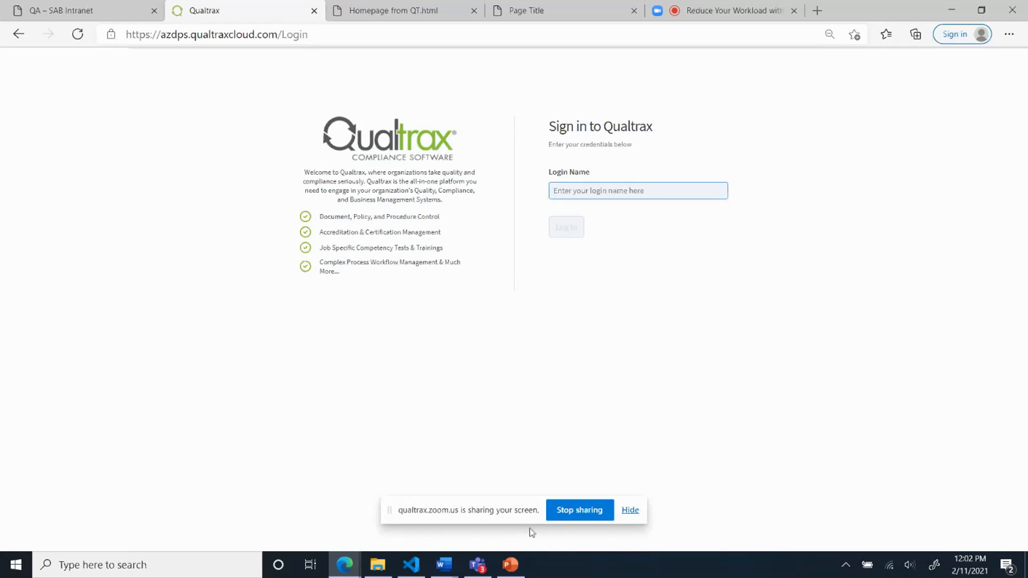
Bring the PowerPoint window with the SAB Intranet slide to the front
left_click(517, 567)
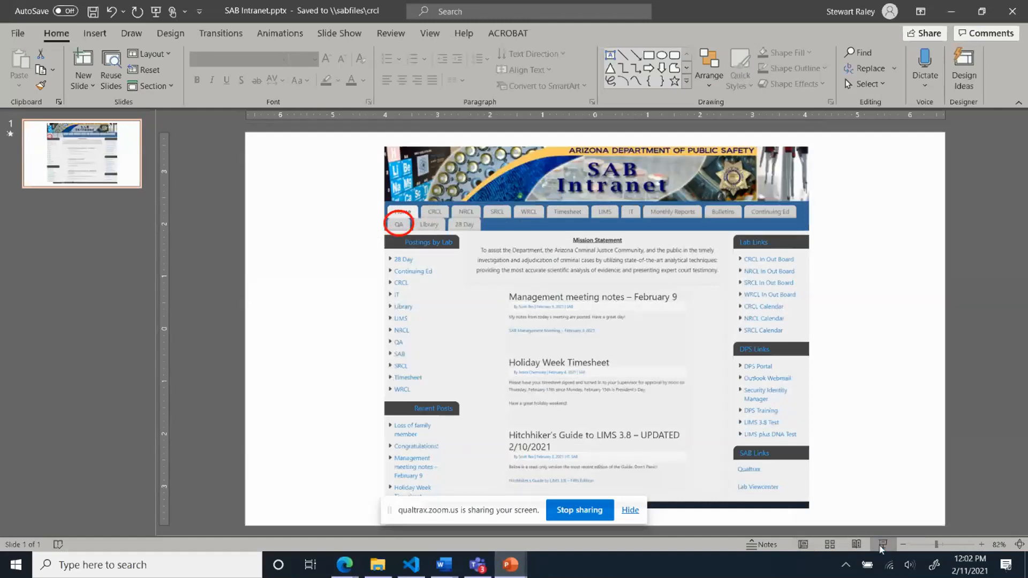
Show the SAB Intranet slide as a slideshow with the QA tab circled in red, then close PowerPoint
left_click(883, 544)
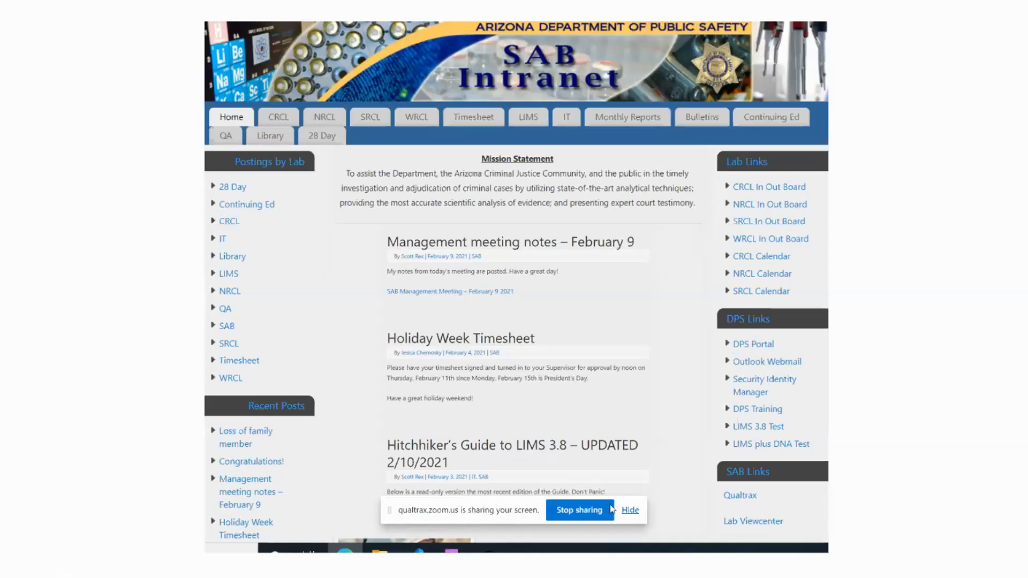
left_click(630, 510)
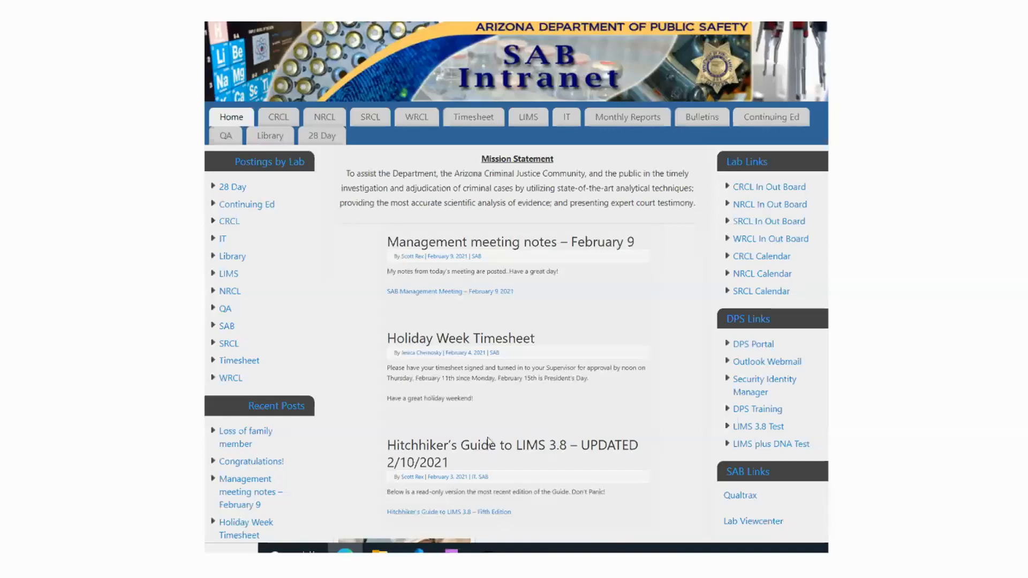
left_click(488, 442)
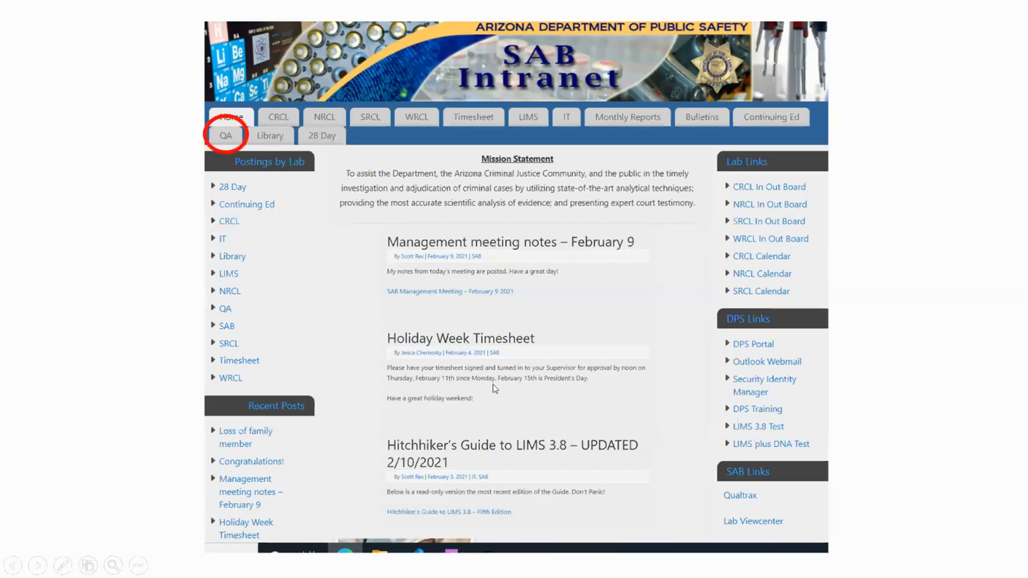
key("Escape")
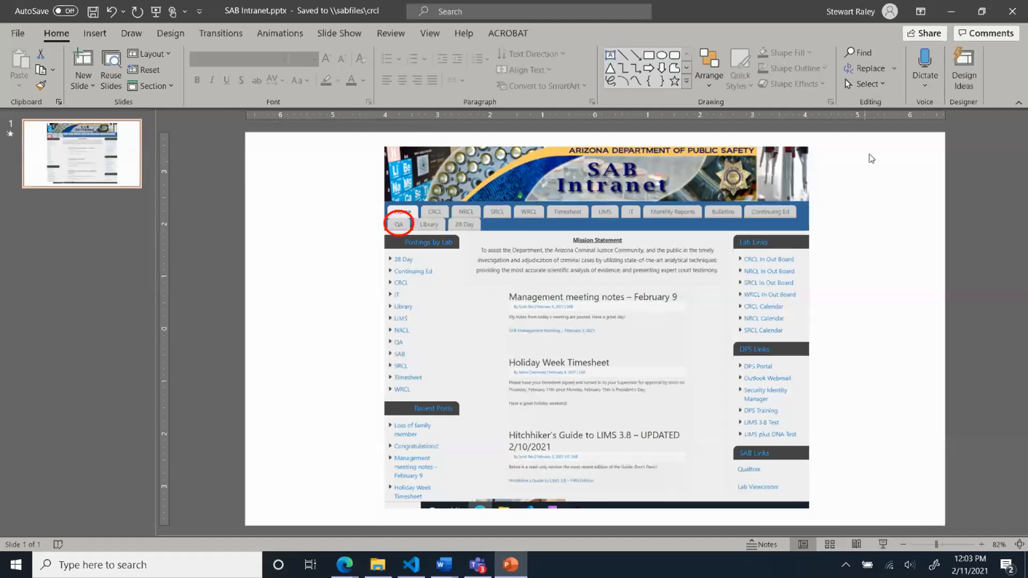
left_click(1013, 12)
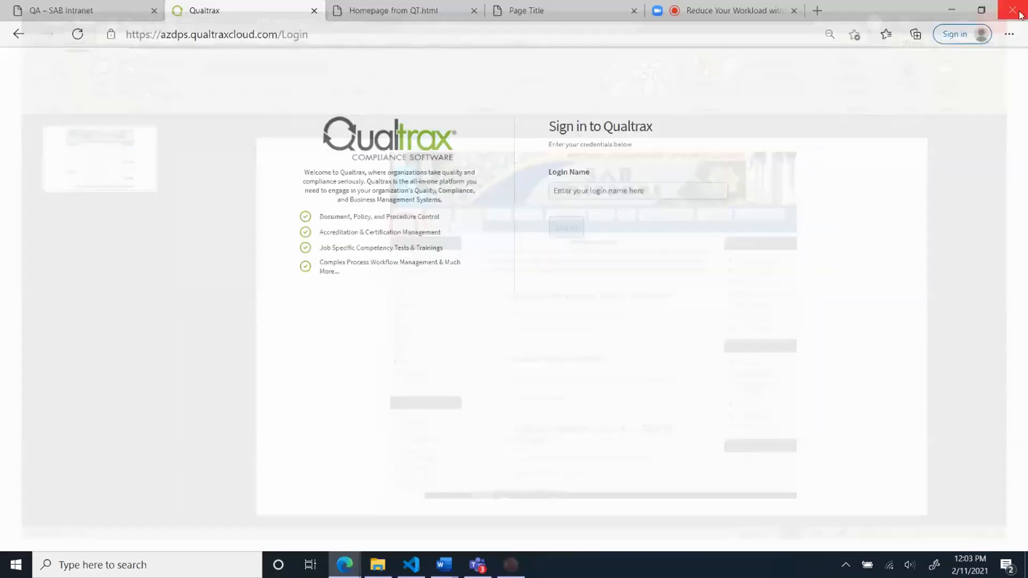
Open the 'QA – SAB Intranet' page and scroll through the QA Quarterly Calendar Update (April-June 2019) post
mouse_move(347, 573)
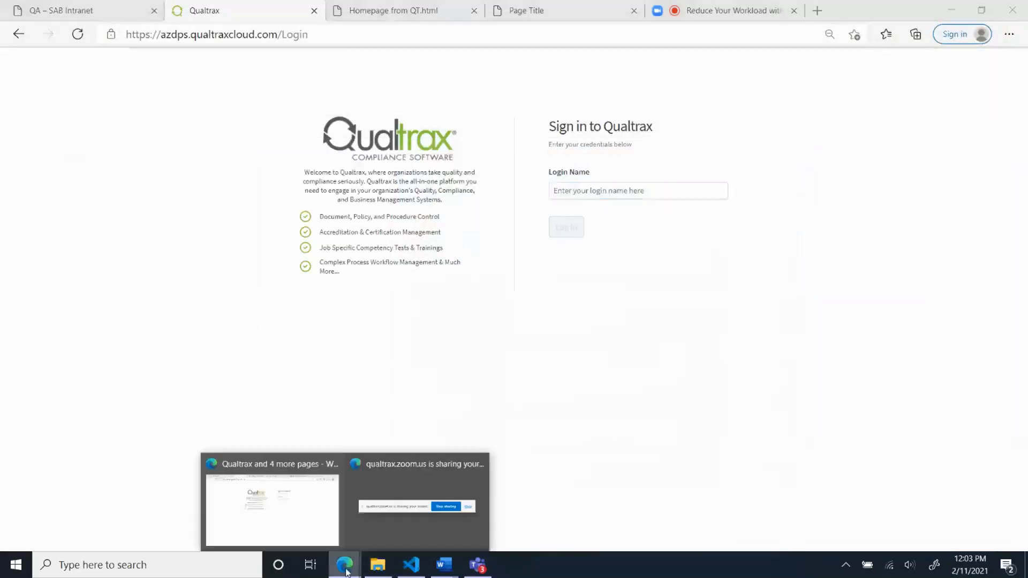
left_click(105, 8)
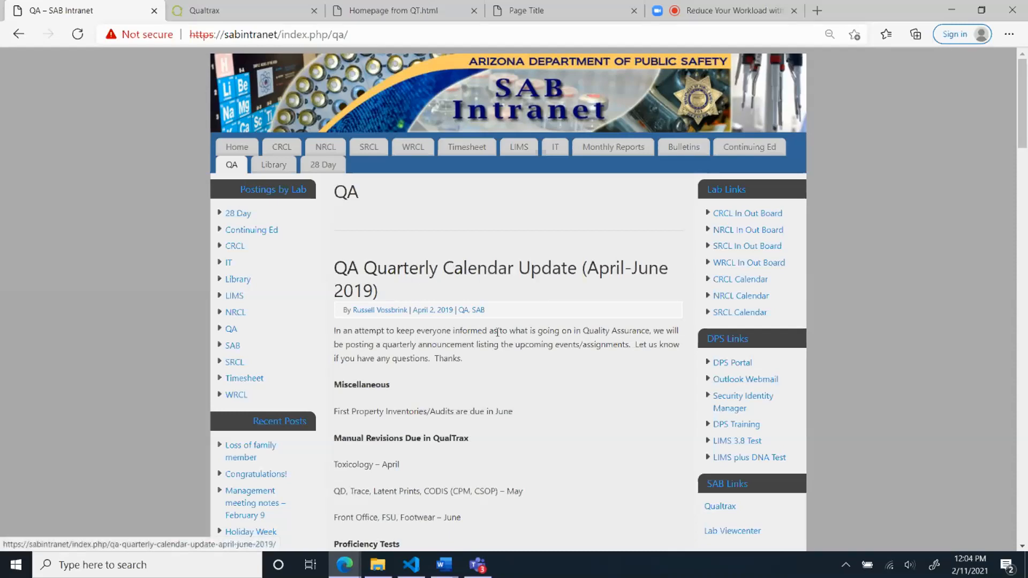
scroll(479, 283, "down", 2)
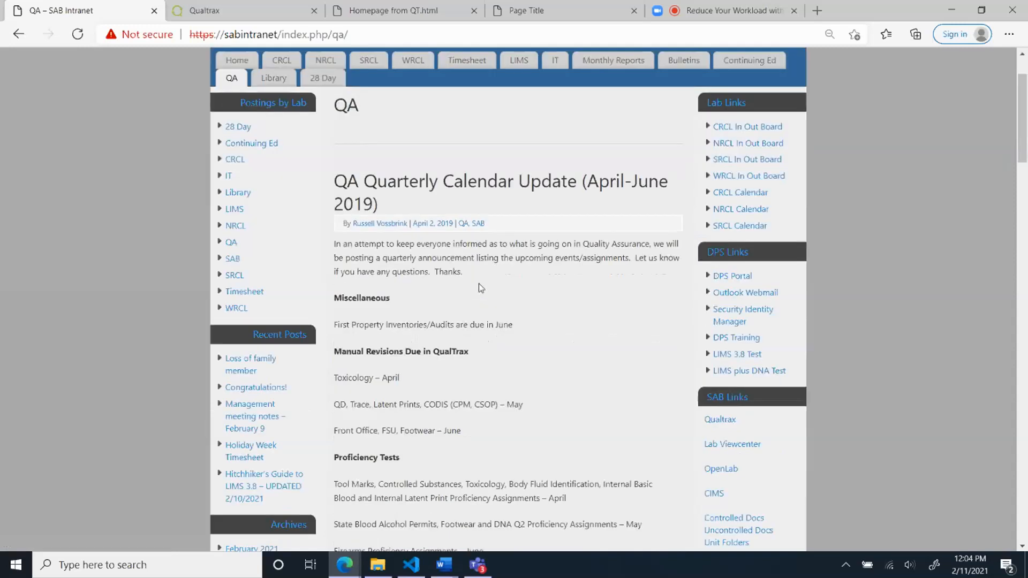
scroll(480, 284, "down", 2)
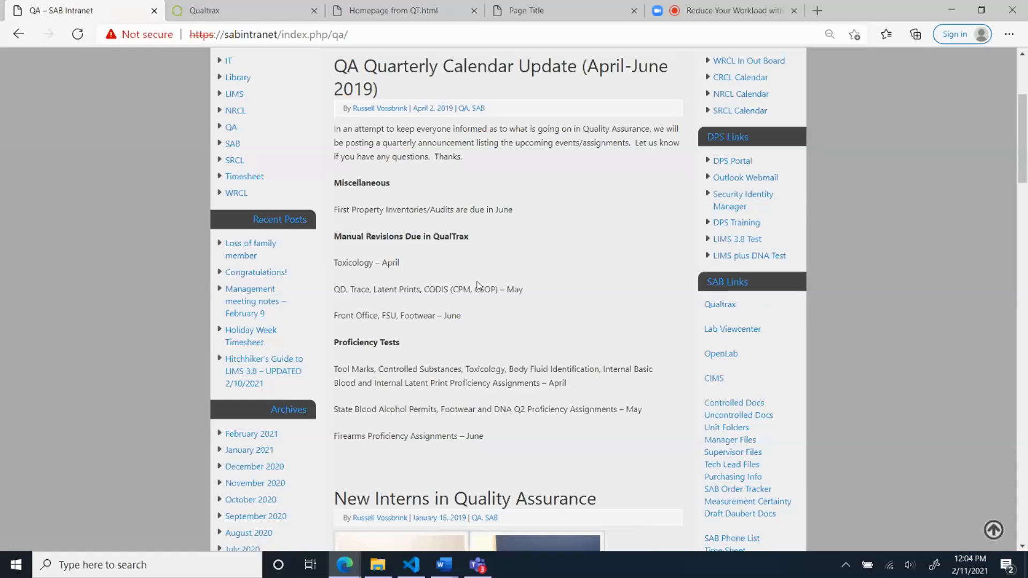
scroll(478, 285, "up", 2)
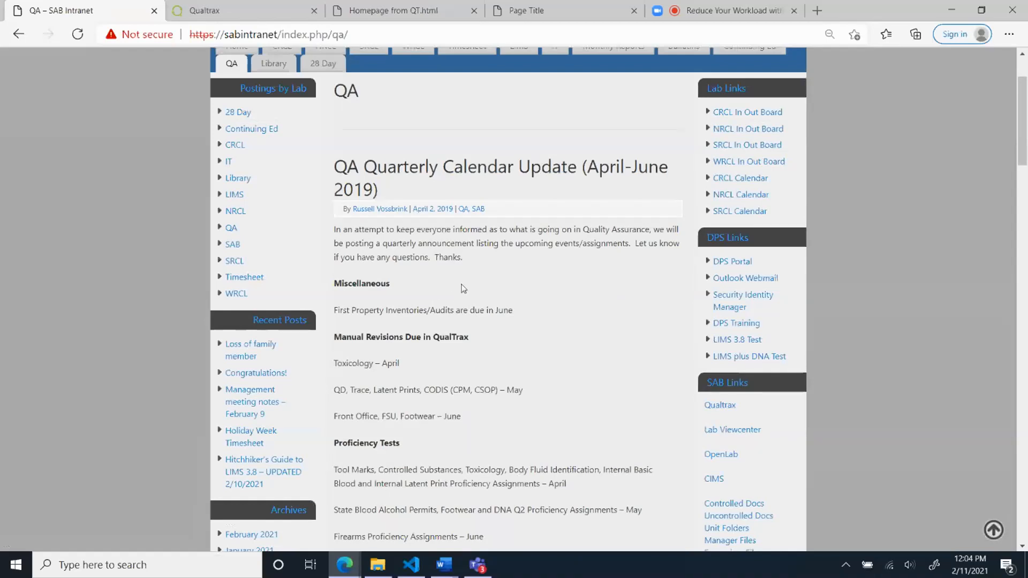
scroll(429, 246, "up", 2)
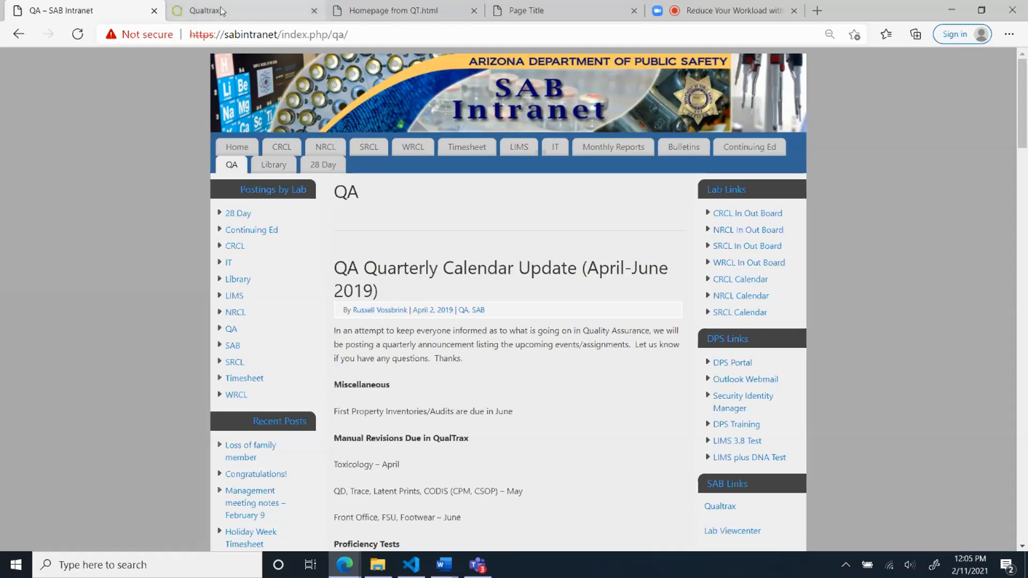
Log in to Qualtrax with the user's login name and password, opening the Inbox
left_click(222, 11)
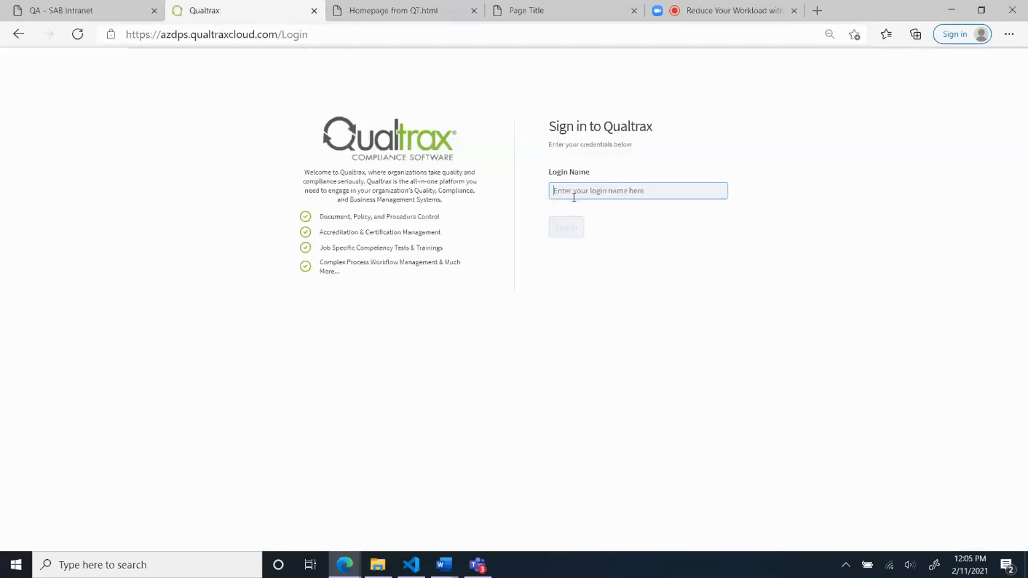
type("ps7257")
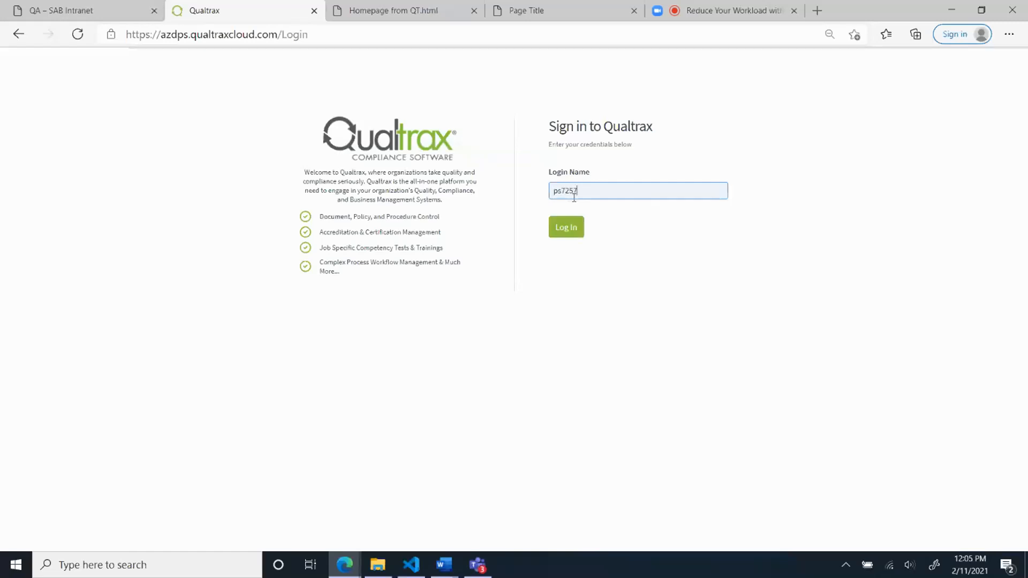
key("Return")
type("********")
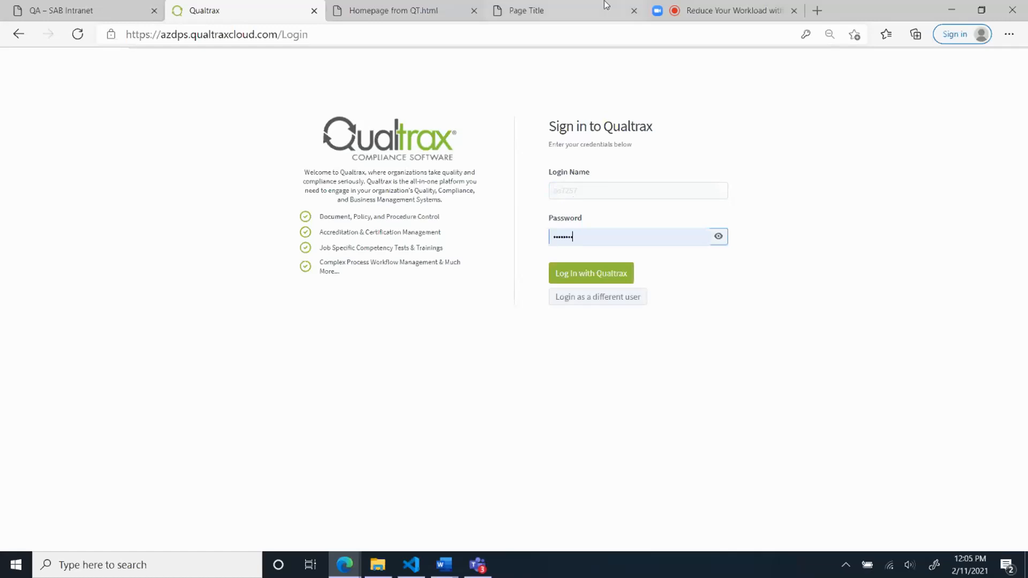
left_click(590, 275)
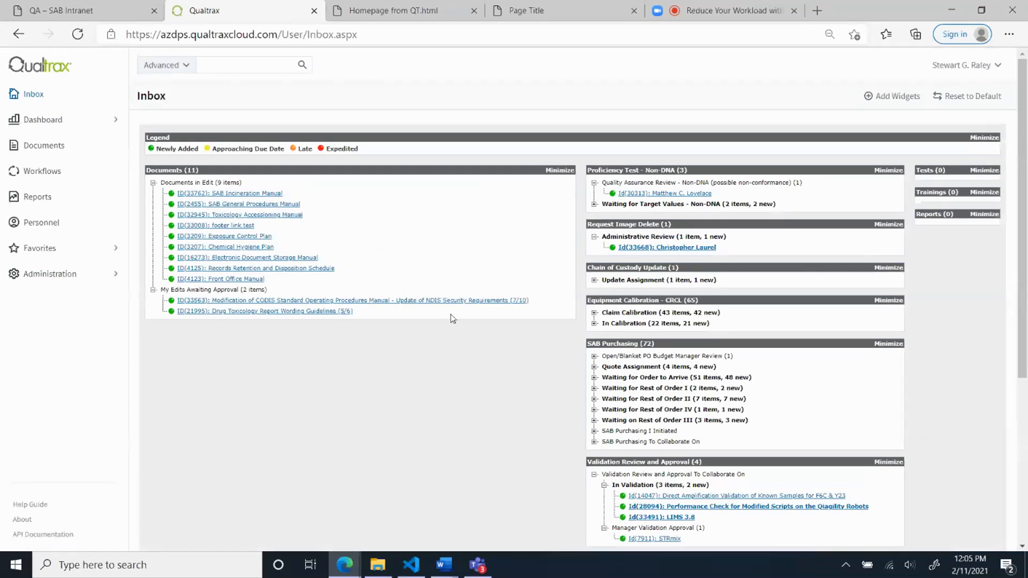
In Administration > System Settings > Web Settings, set Login Redirect to Homepage and save
scroll(442, 324, "down", 5)
scroll(439, 325, "up", 5)
left_click(52, 275)
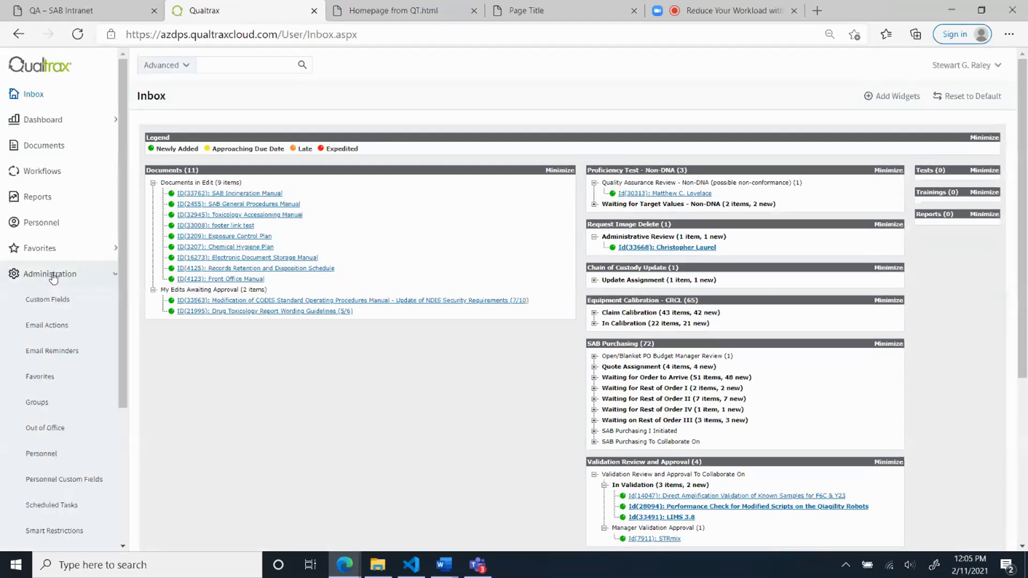
scroll(54, 281, "down", 3)
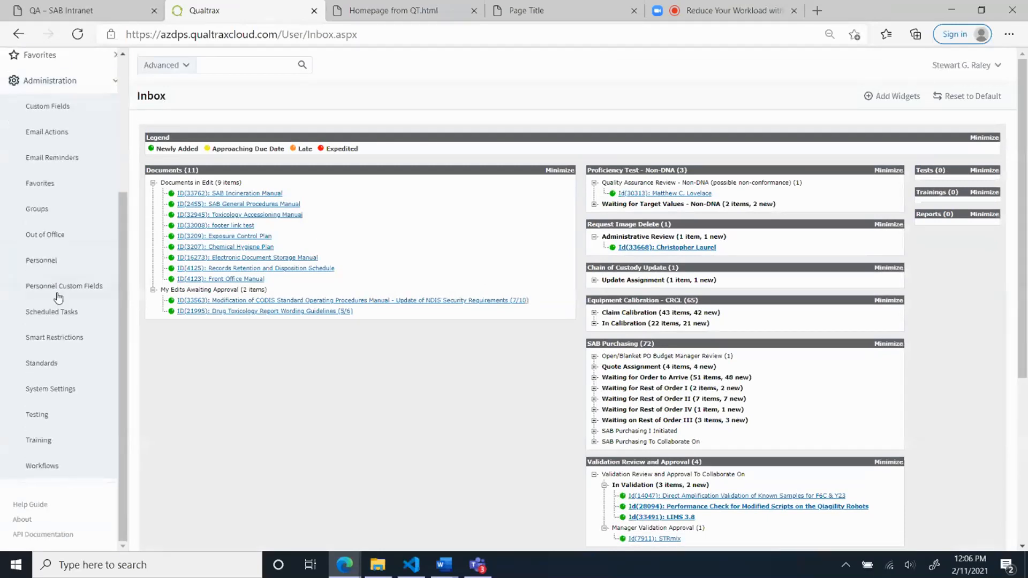
left_click(63, 389)
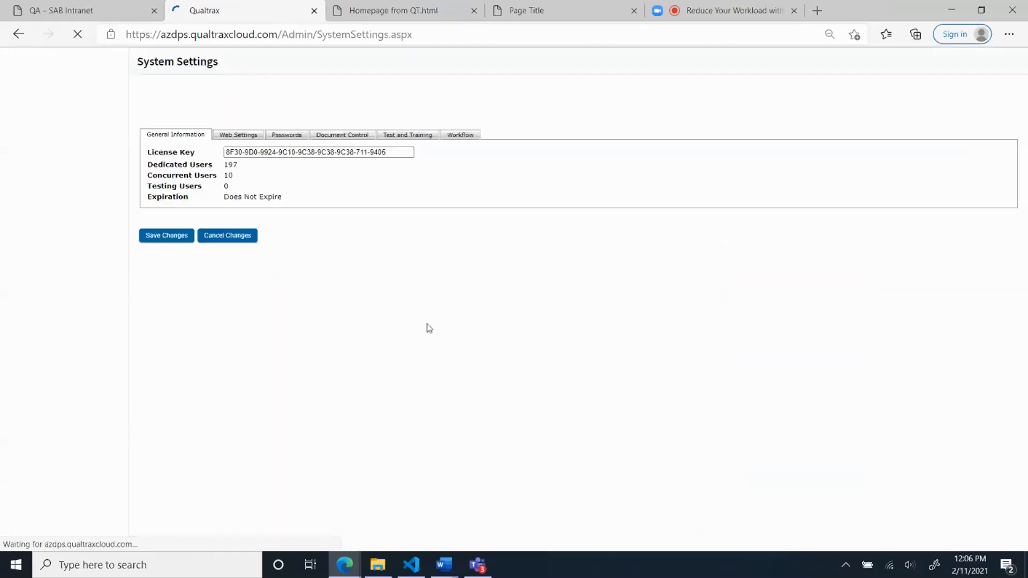
left_click(243, 136)
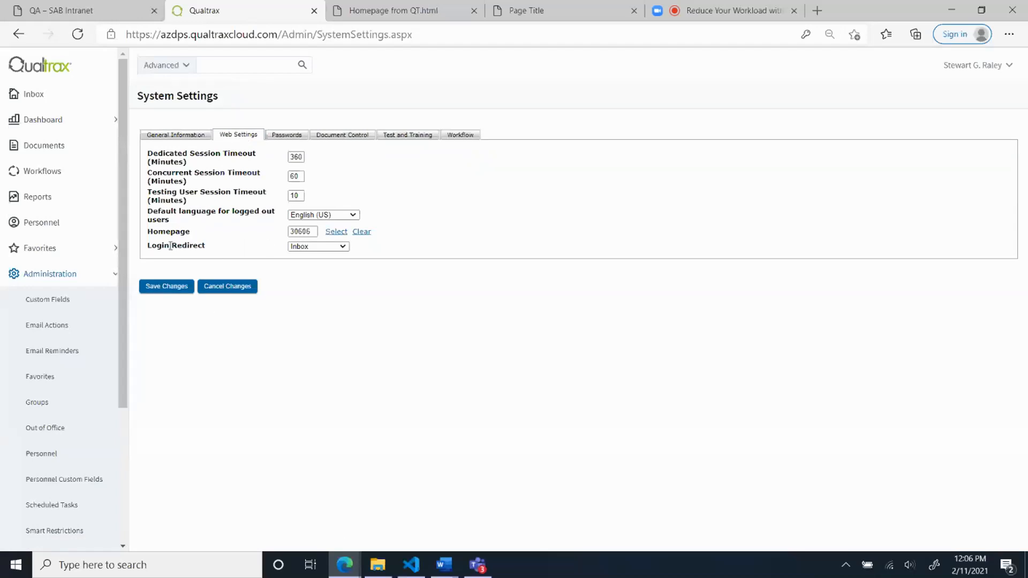
left_click(343, 248)
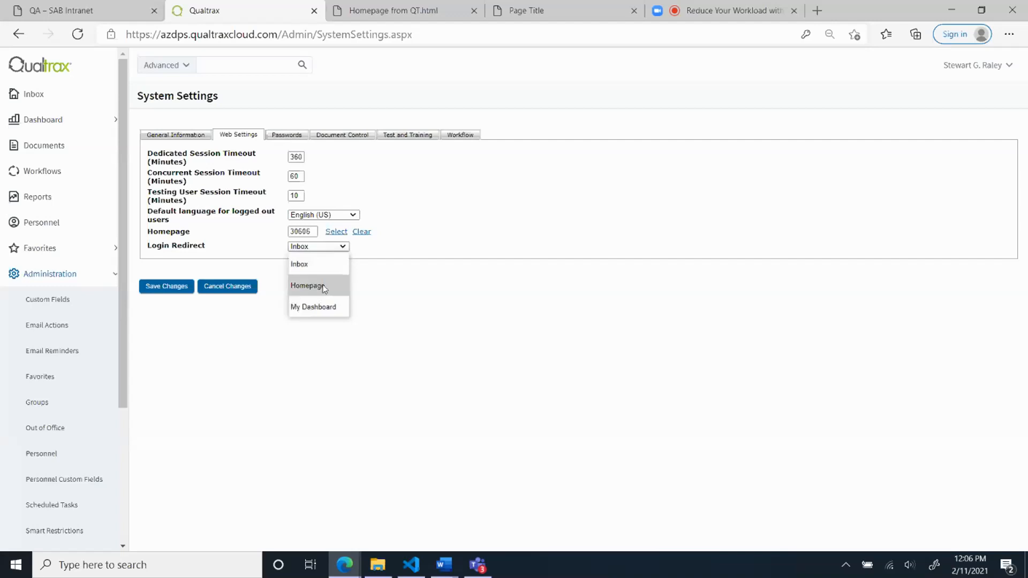
left_click(324, 290)
left_click(167, 292)
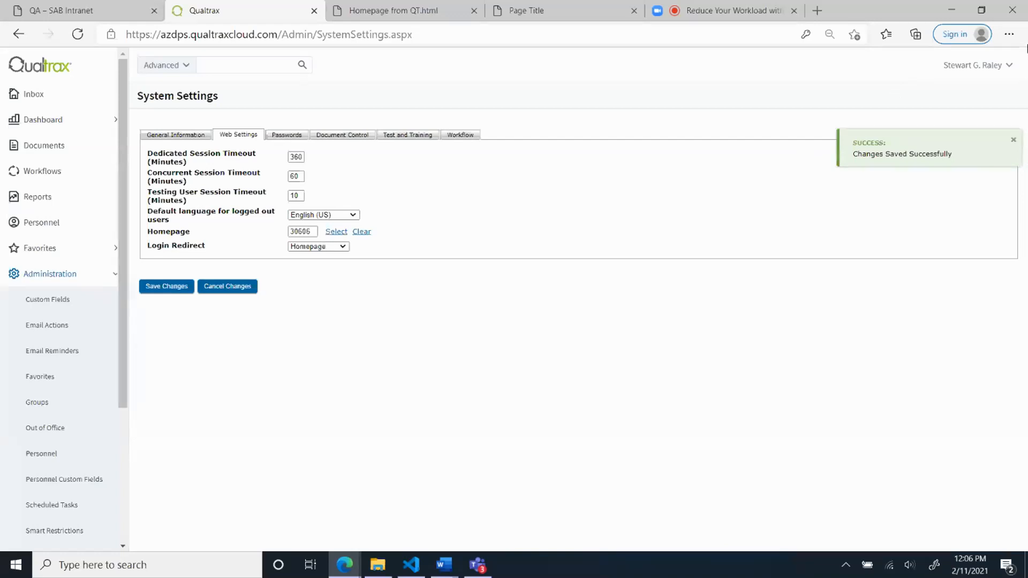
Log out and log back in with the login name and password, landing on the Welcome to Qualtrax homepage
left_click(976, 65)
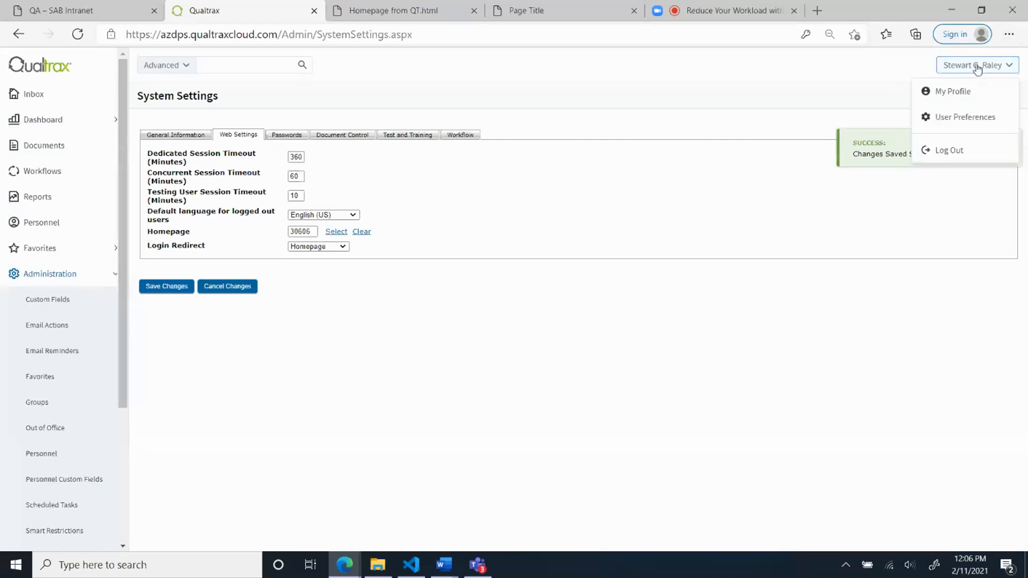
left_click(948, 156)
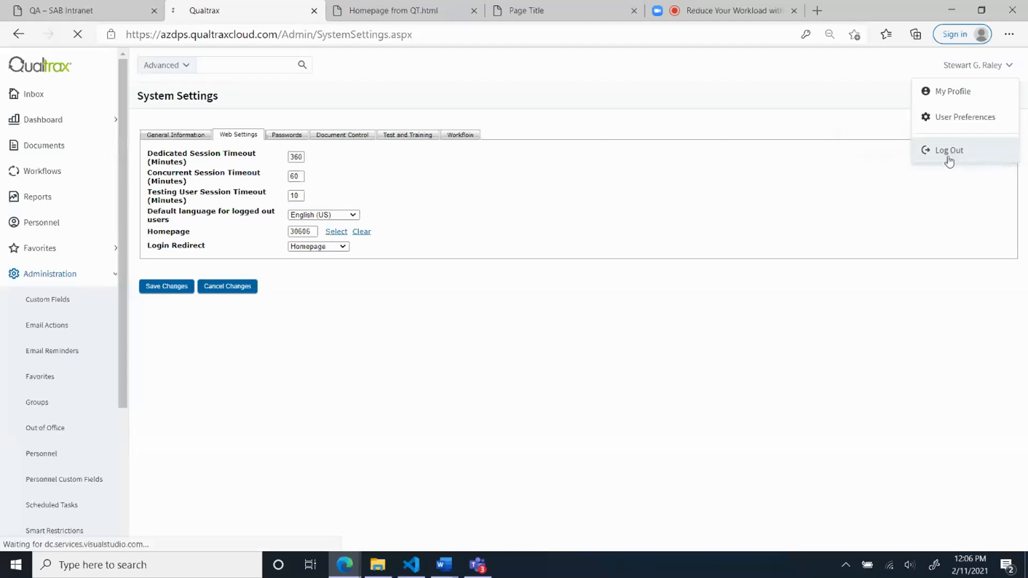
type("ps7257")
key("Return")
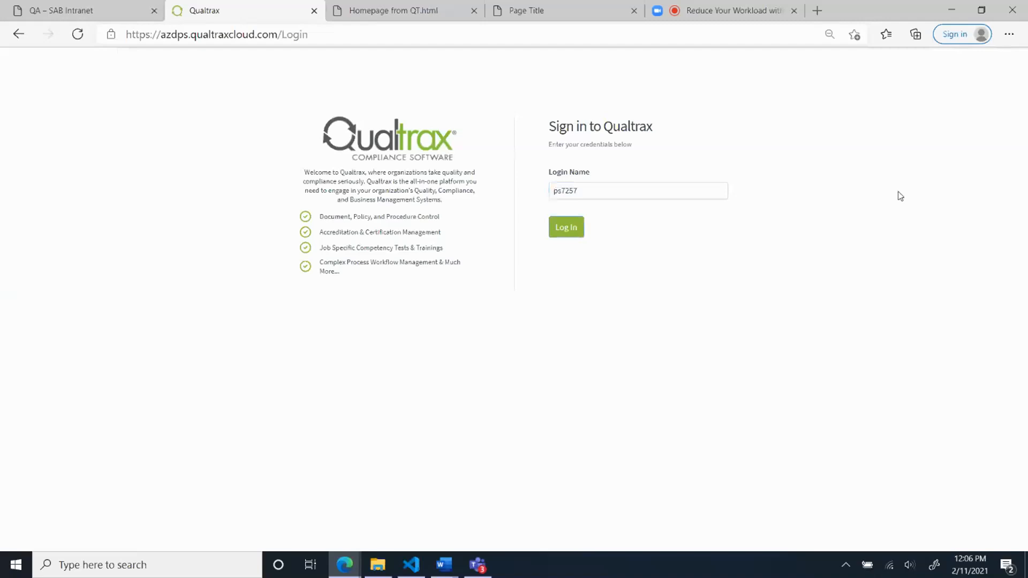
type("•••••••")
key("Return")
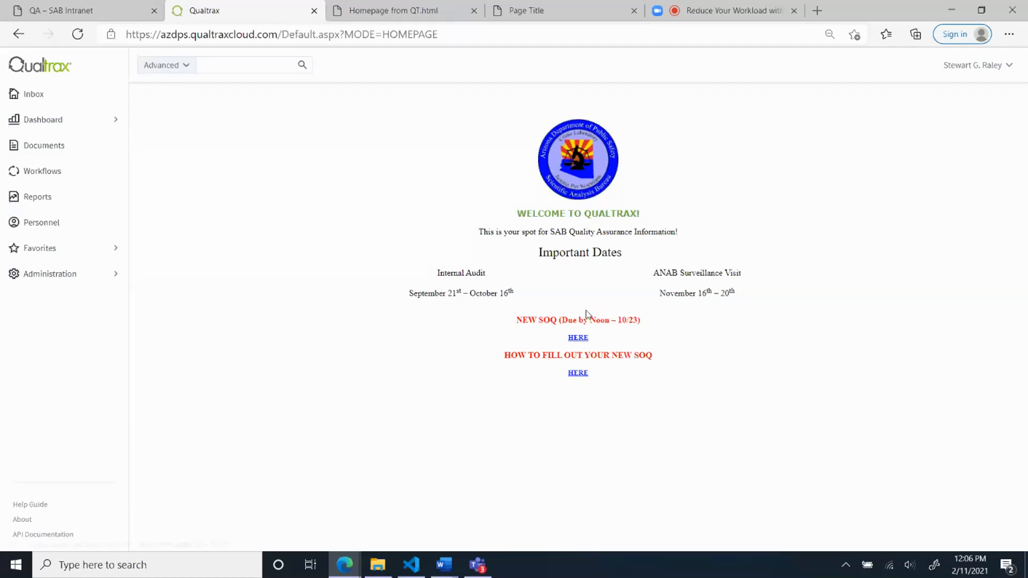
left_click_drag(440, 273, 511, 294)
left_click(687, 288)
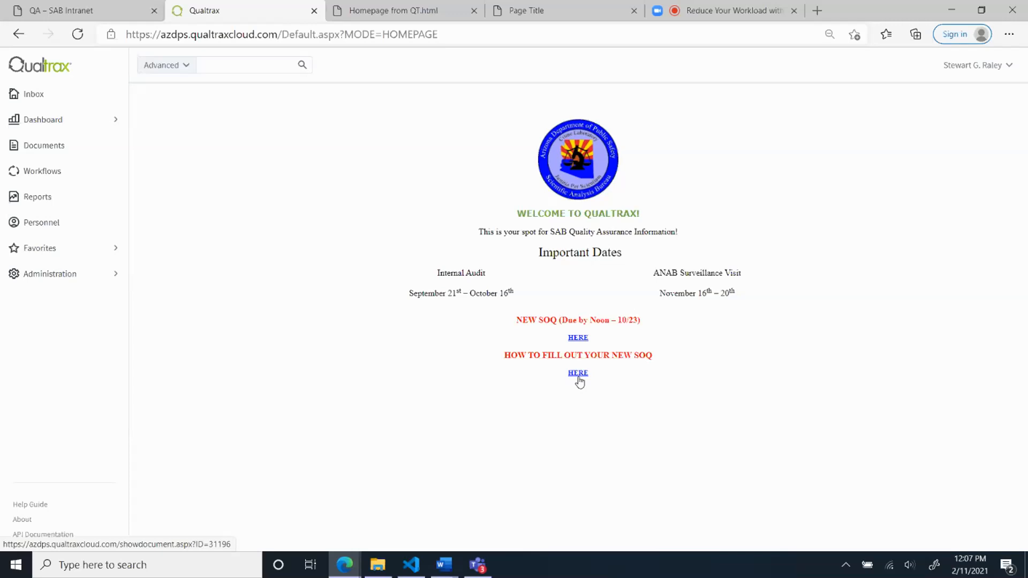
left_click(447, 571)
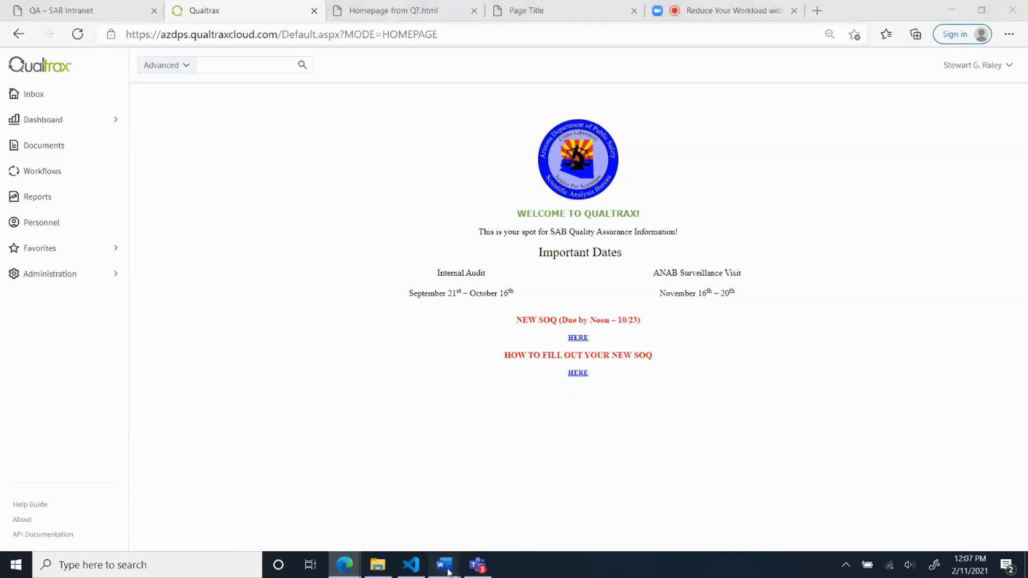
Apply All Borders to the Important Dates table in titlepage-30606-4a.html
left_click(406, 518)
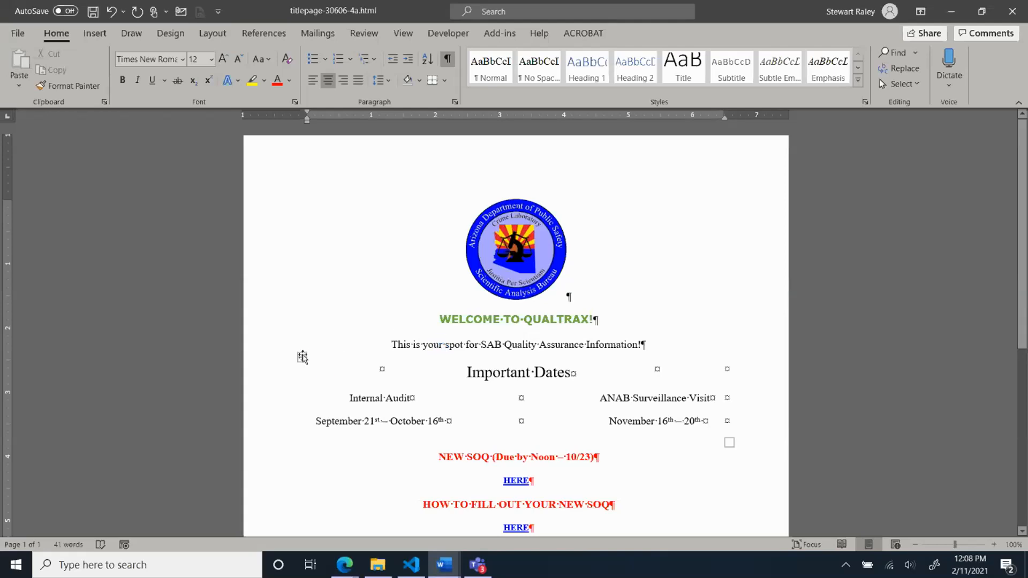
left_click(302, 357)
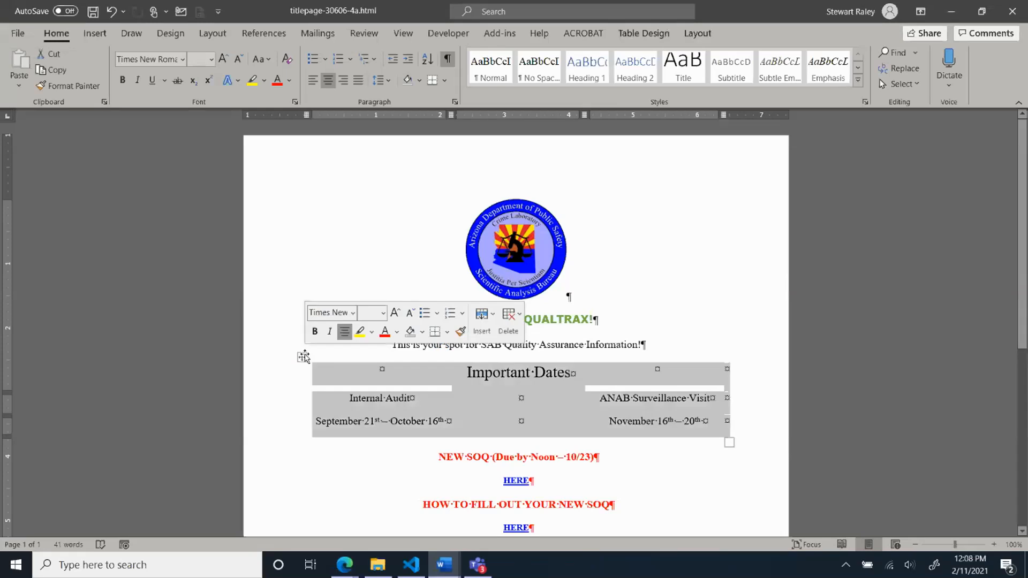
left_click(446, 332)
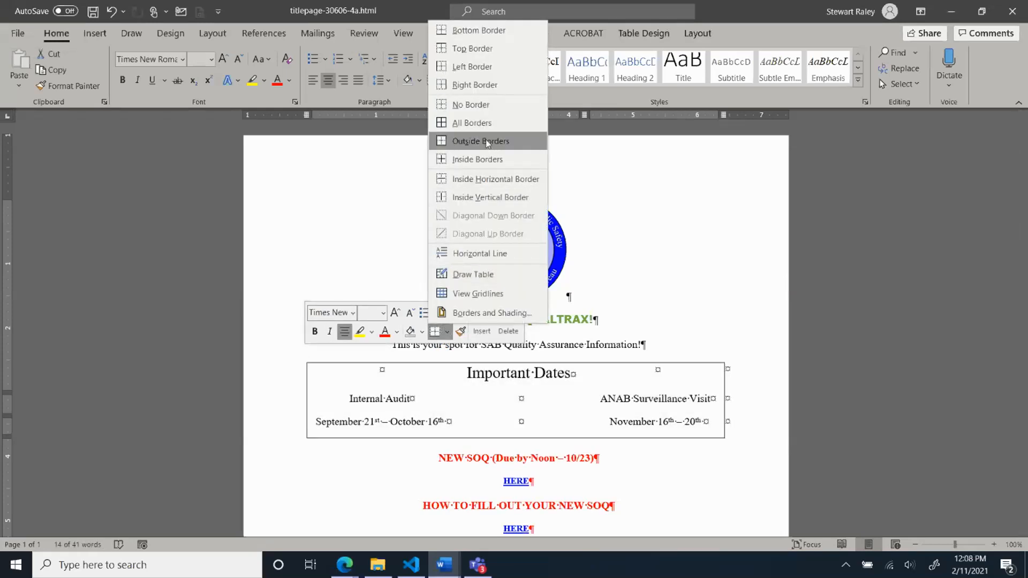
left_click(484, 124)
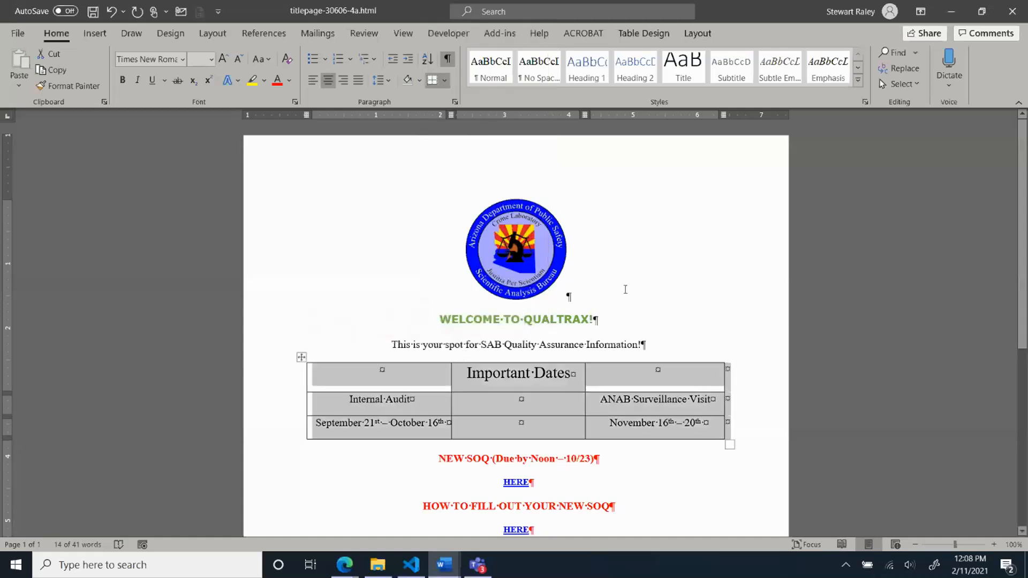
left_click(703, 407)
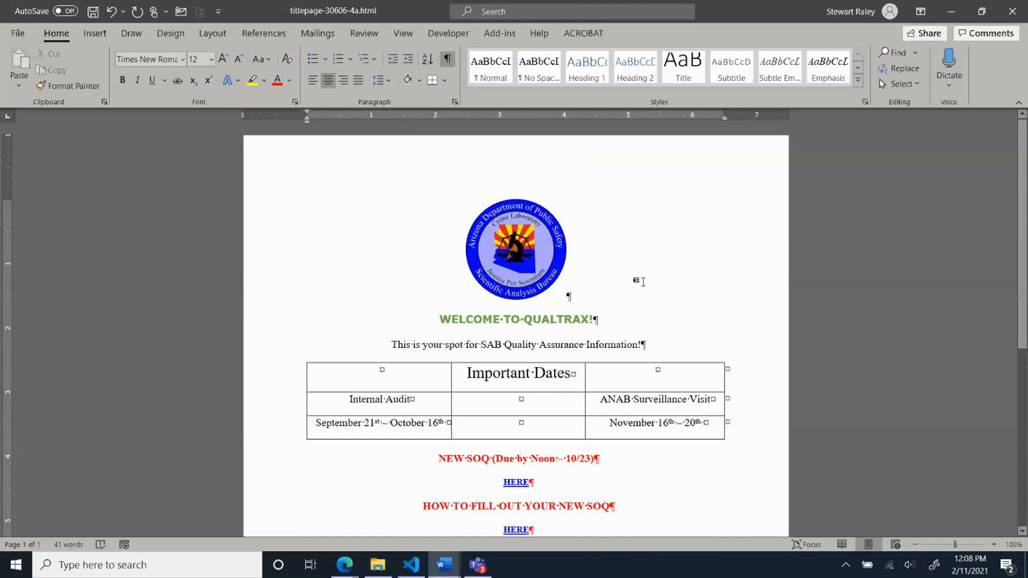
left_click(354, 567)
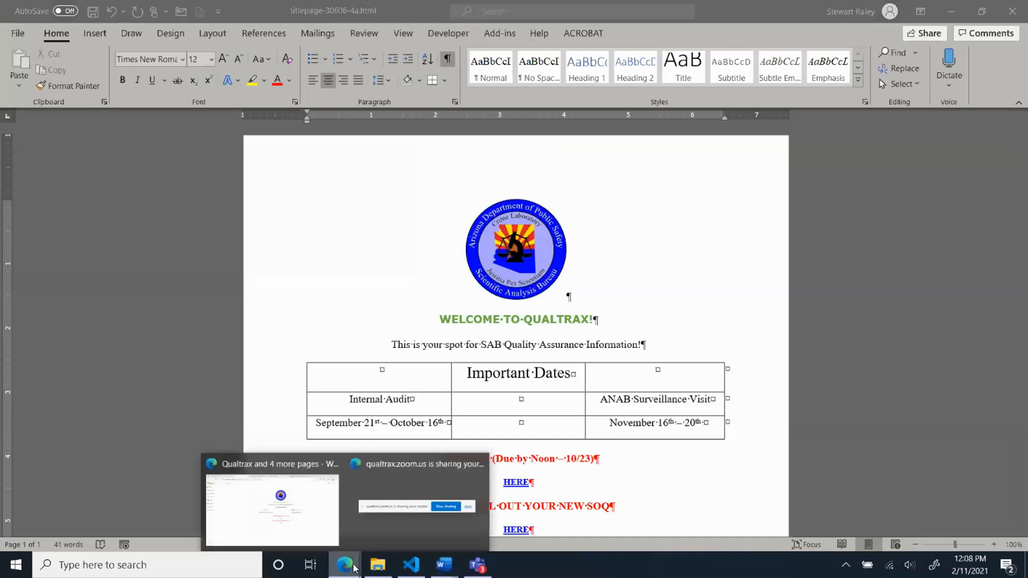
Bring up the Qualtrax Homepage - word.htm document from the taskbar
left_click(318, 534)
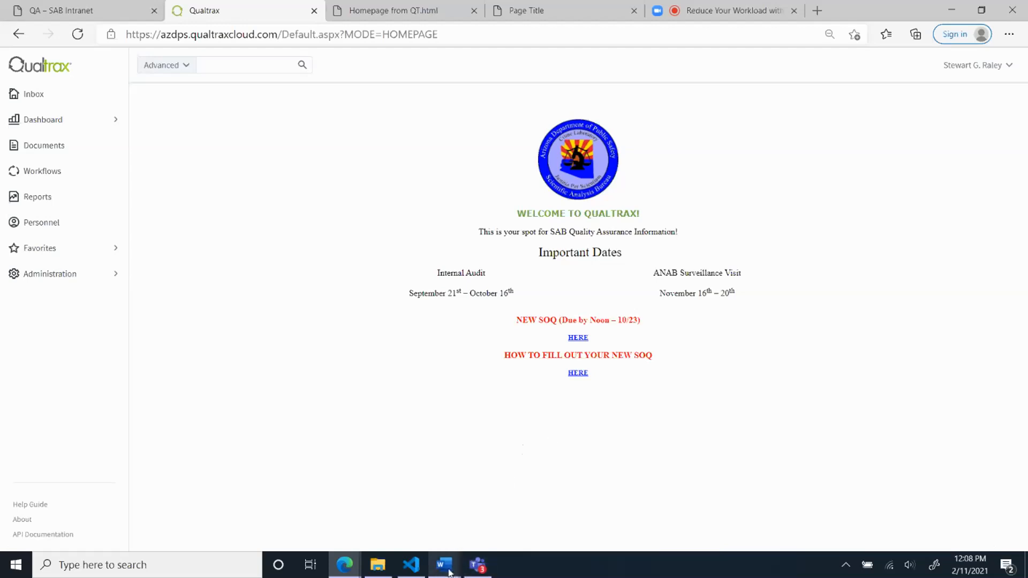
mouse_move(449, 572)
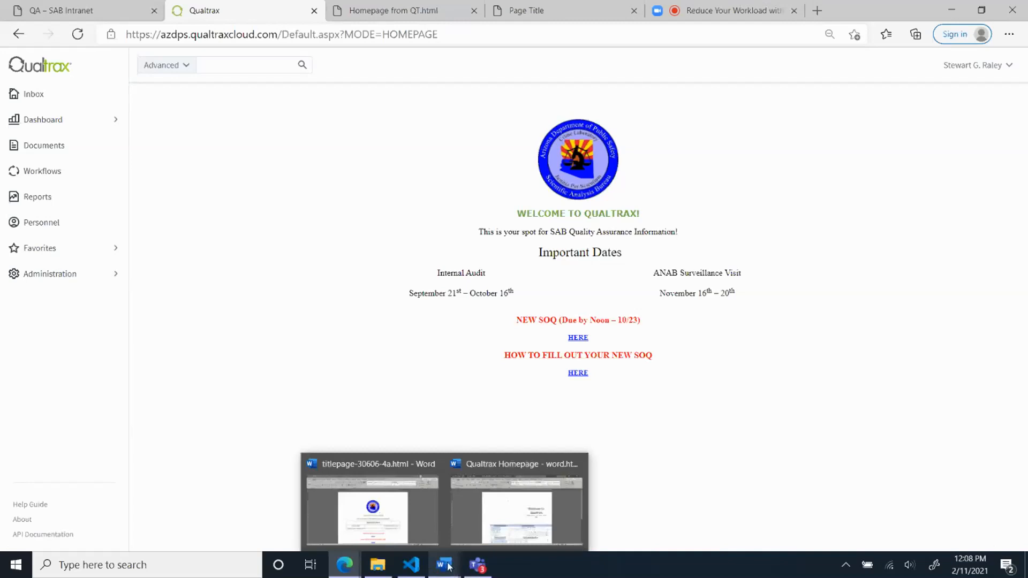
left_click(492, 505)
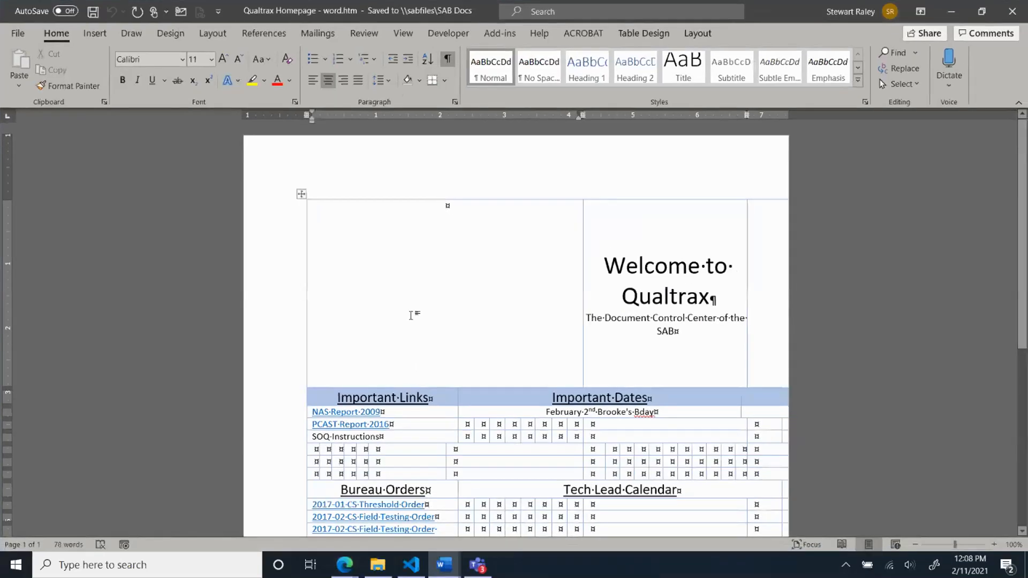
scroll(420, 294, "down", 4)
scroll(420, 294, "down", 6)
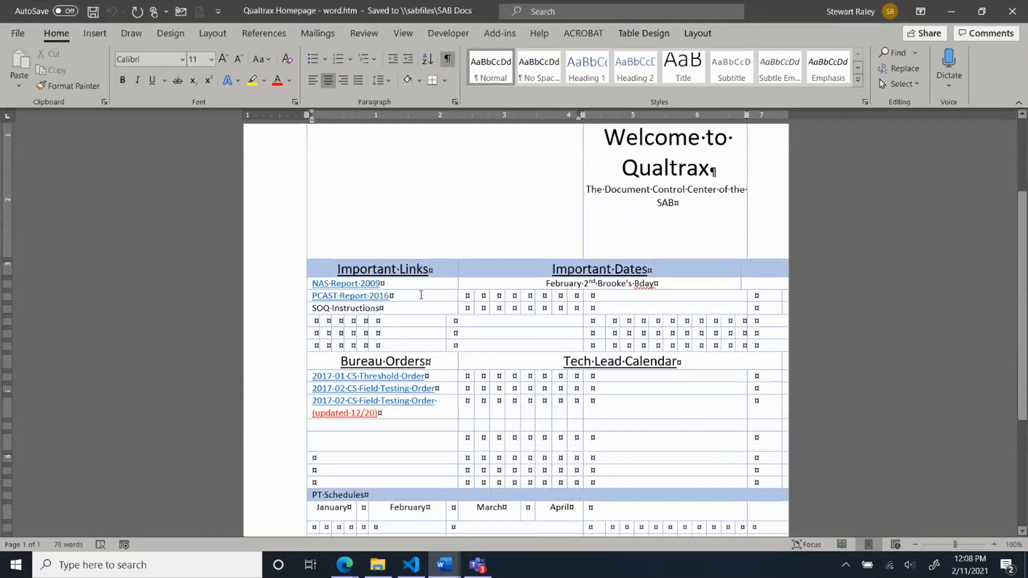
scroll(385, 370, "up", 3)
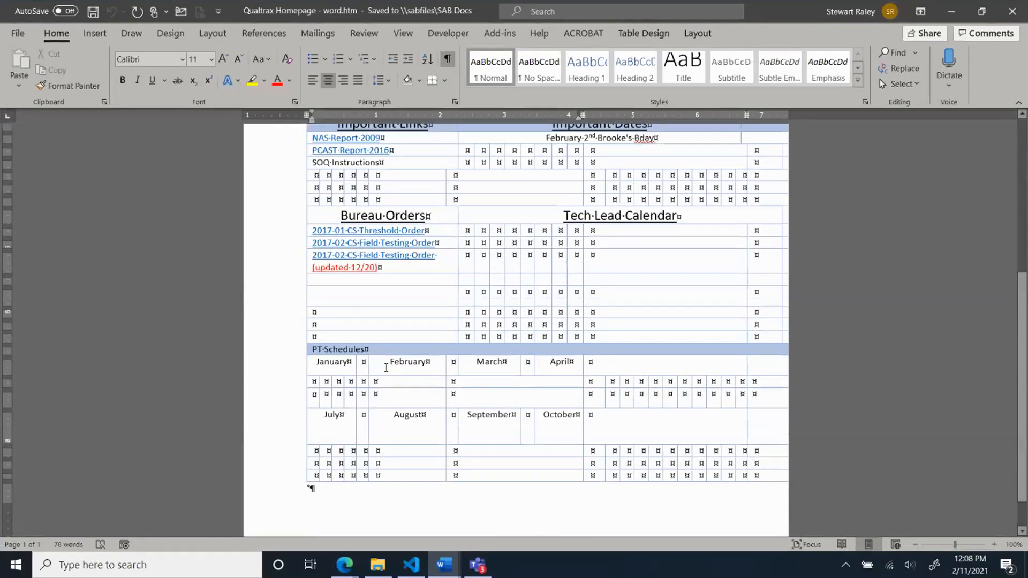
scroll(387, 366, "up", 3)
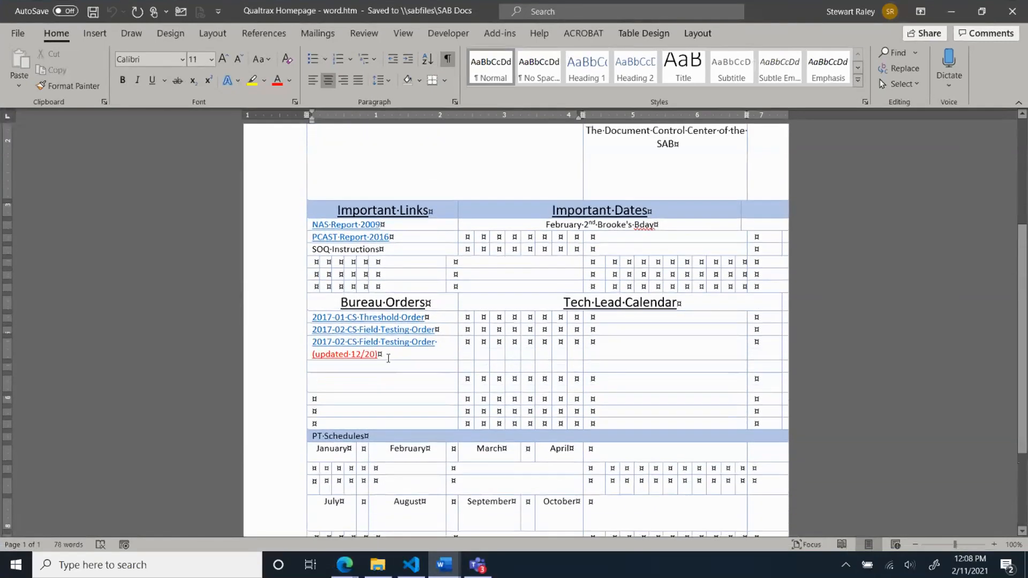
scroll(408, 352, "up", 3)
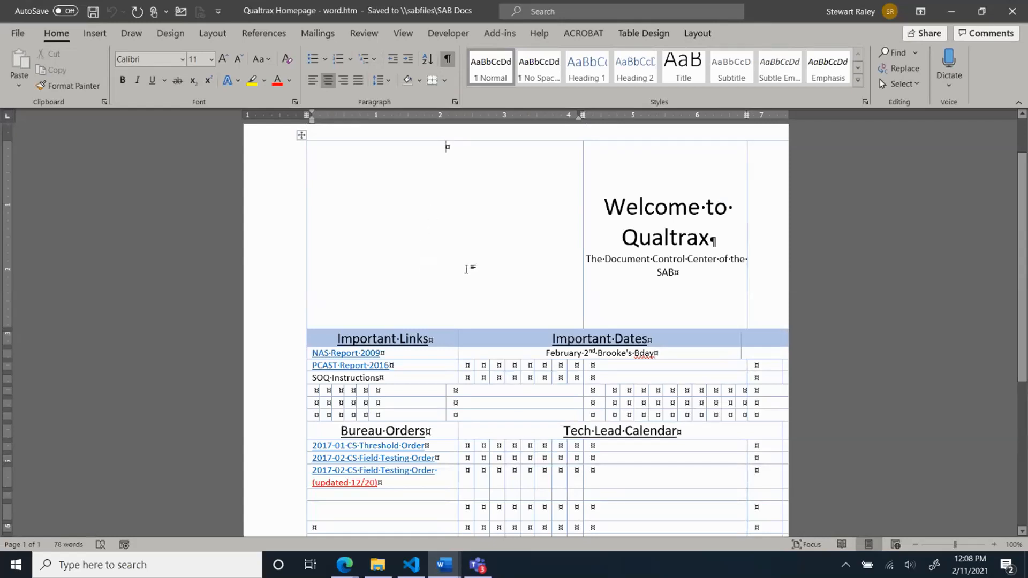
scroll(477, 252, "down", 2)
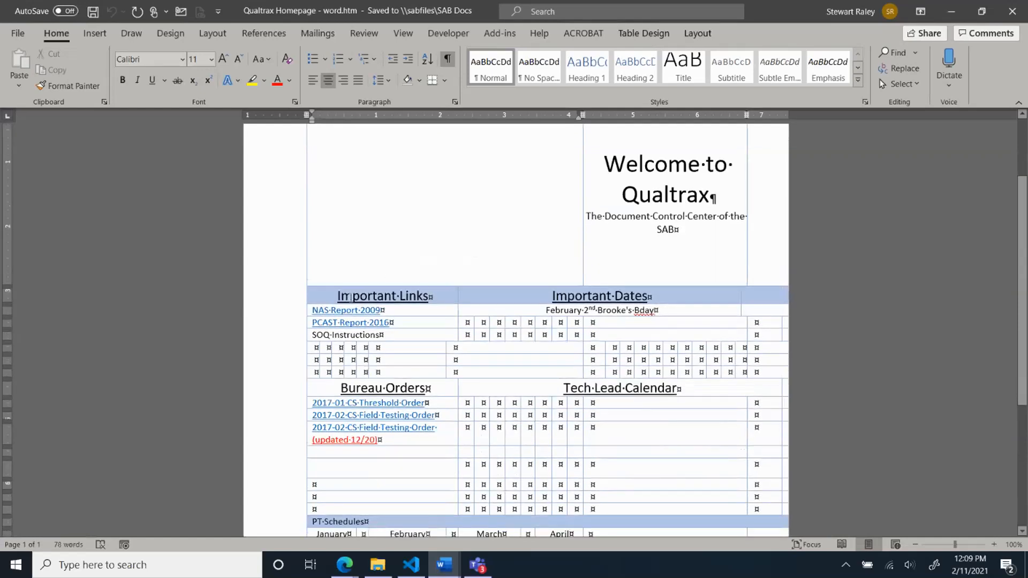
left_click_drag(424, 296, 327, 299)
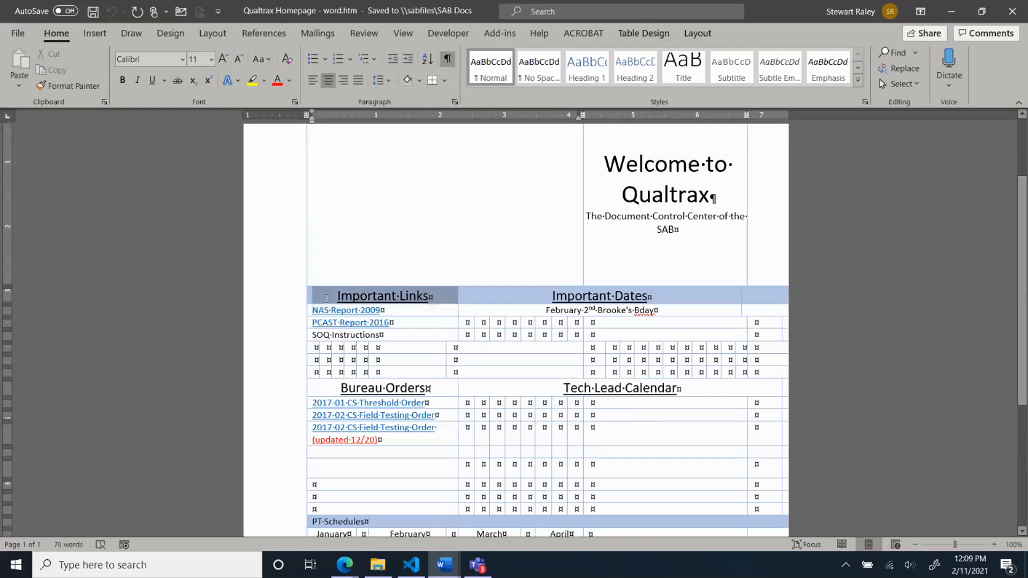
left_click_drag(563, 388, 624, 389)
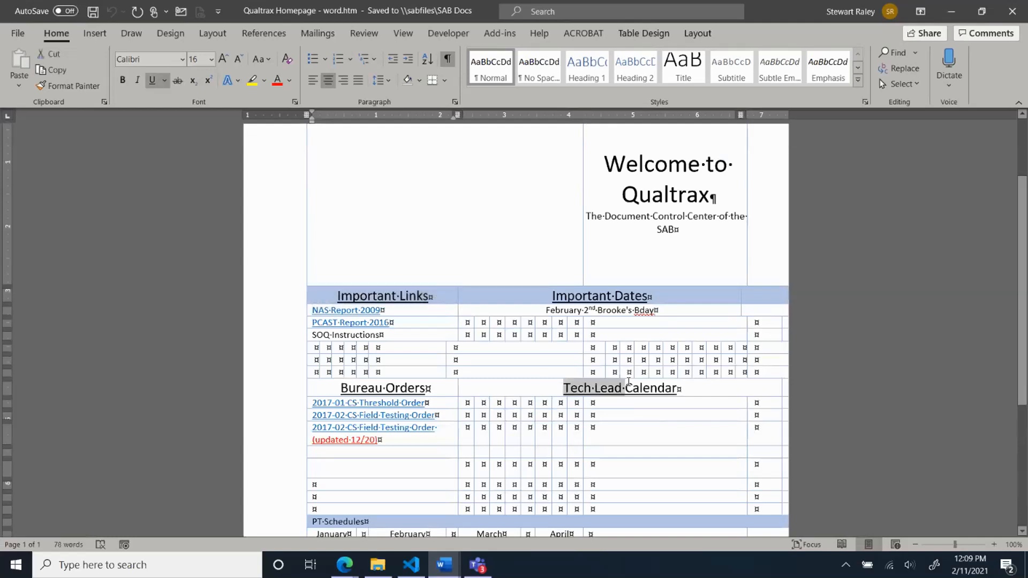
scroll(411, 339, "down", 3)
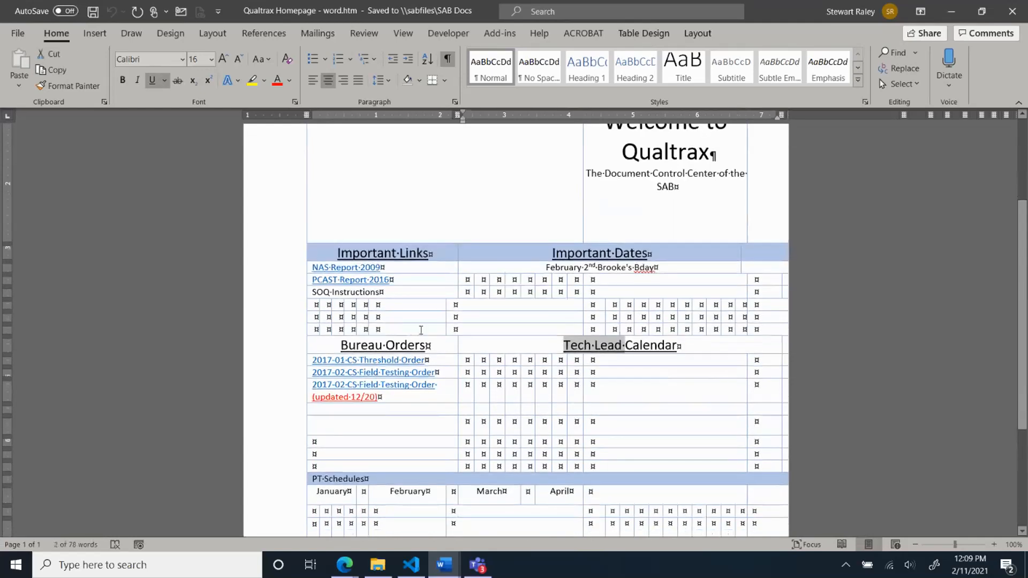
scroll(424, 327, "down", 5)
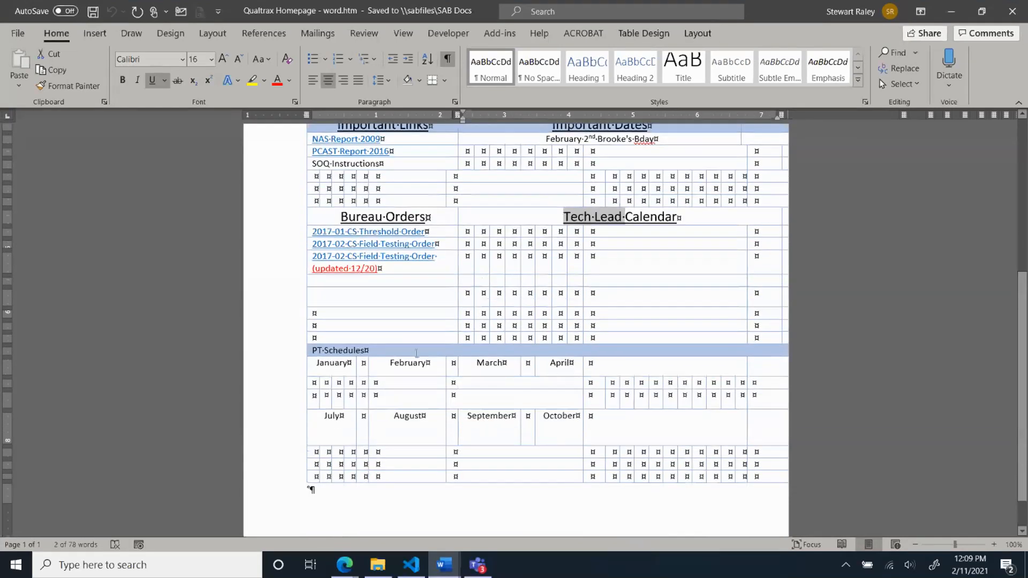
scroll(424, 405, "up", 2)
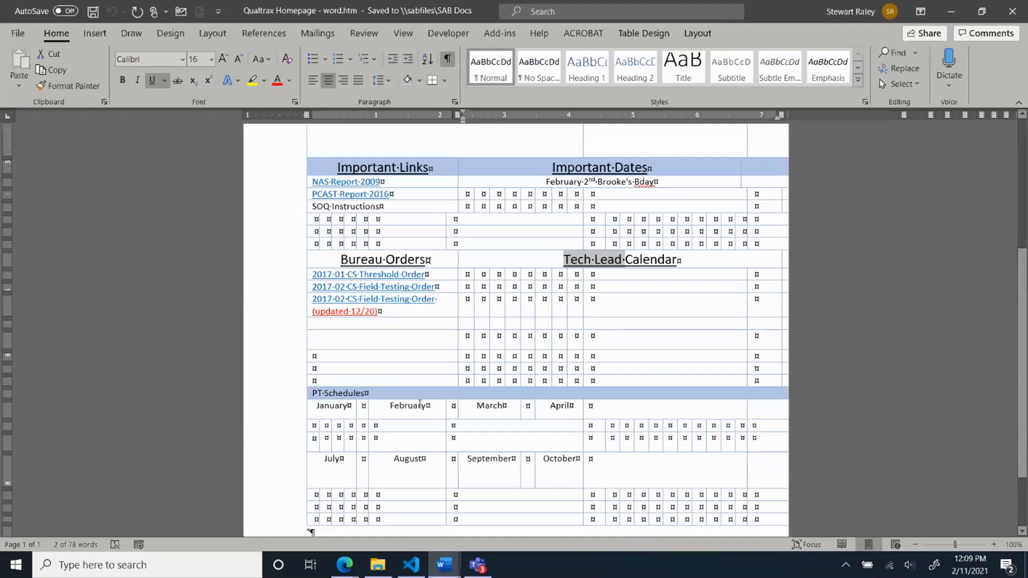
scroll(425, 406, "up", 8)
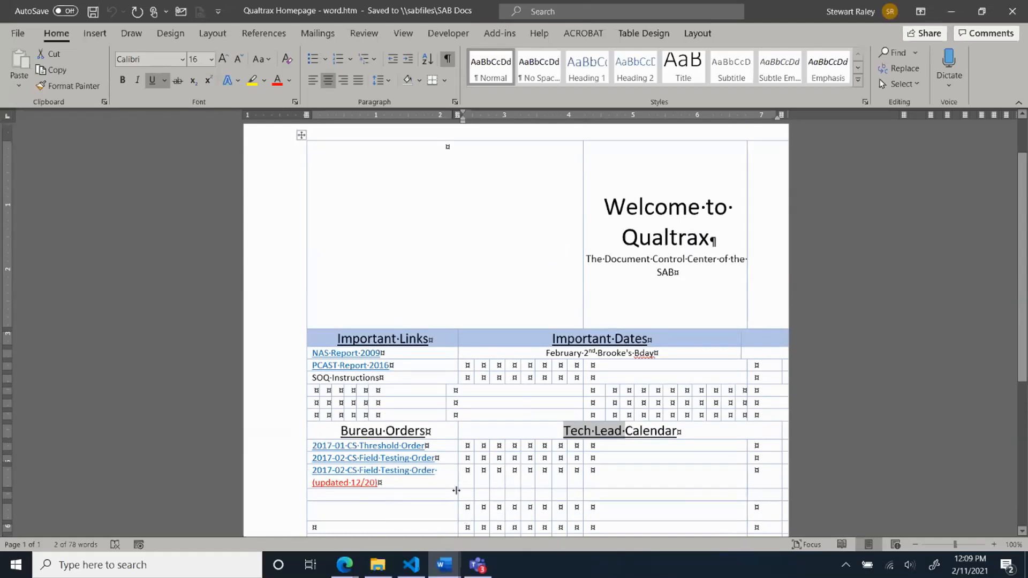
mouse_move(358, 570)
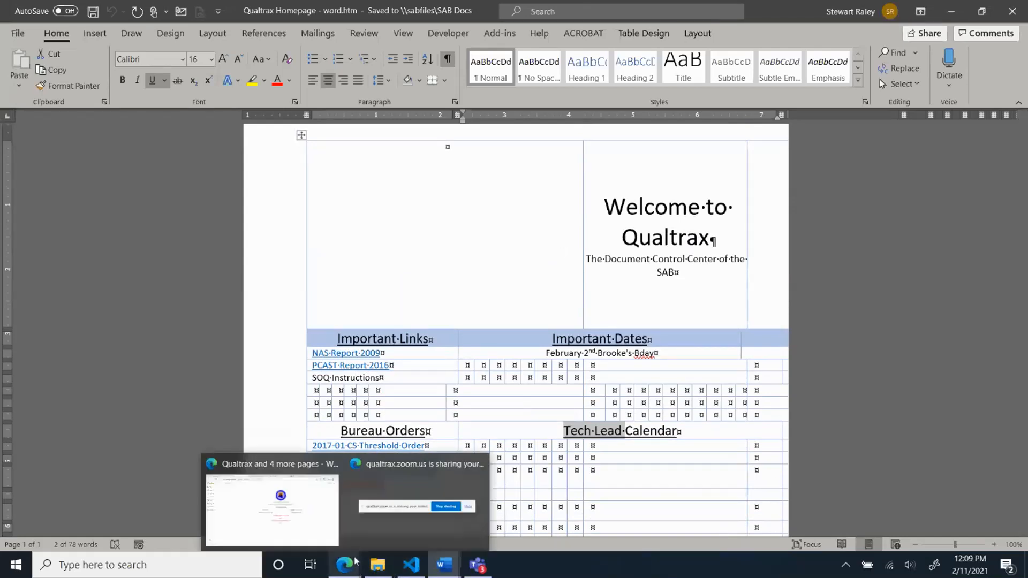
left_click(282, 480)
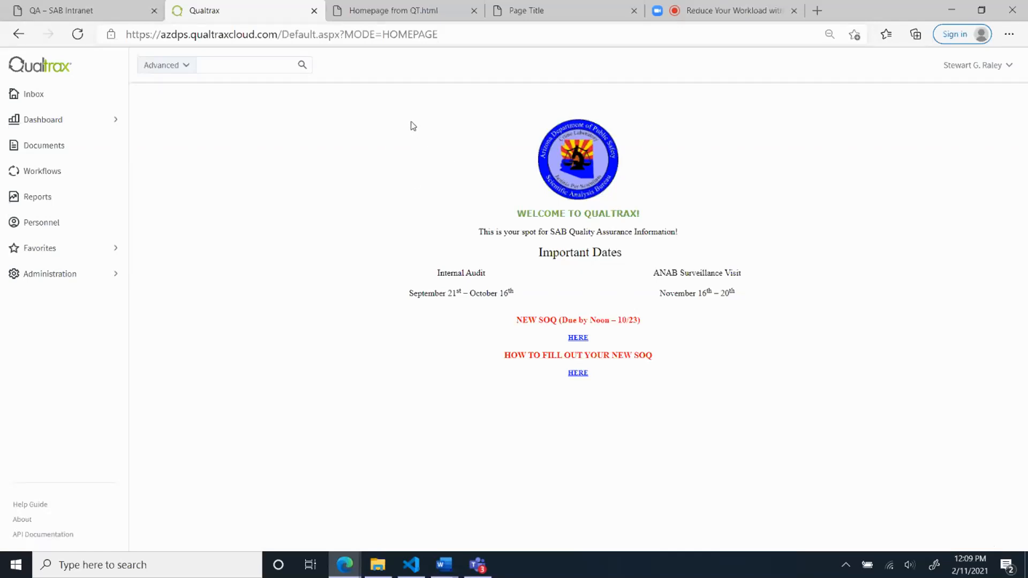
Switch to the Homepage from QT.html tab with the AZ DPS welcome banner
left_click(415, 11)
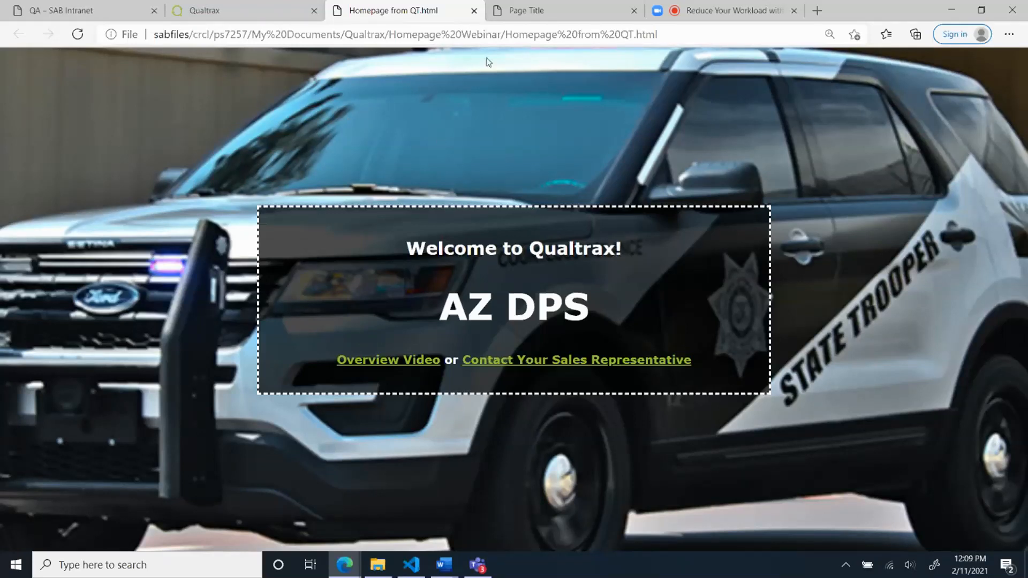
Switch to the QT_Homepage.html tab showing the SAB Quality Assurance layout
left_click(517, 13)
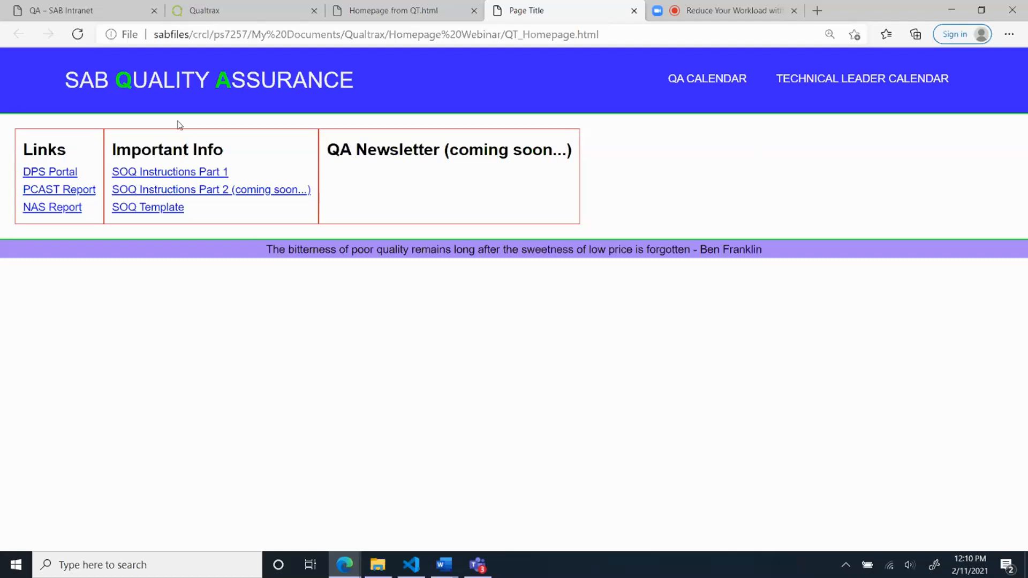
Switch back to the Qualtrax tab in Edge to show the Welcome to Qualtrax homepage
left_click(236, 15)
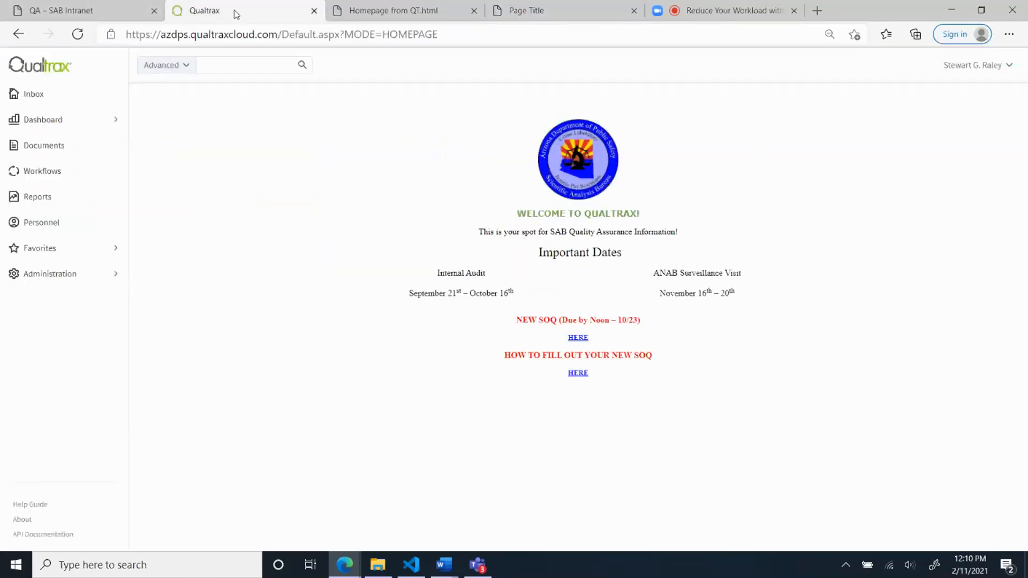
Open the Web Settings section under Administration > System Settings
left_click(69, 277)
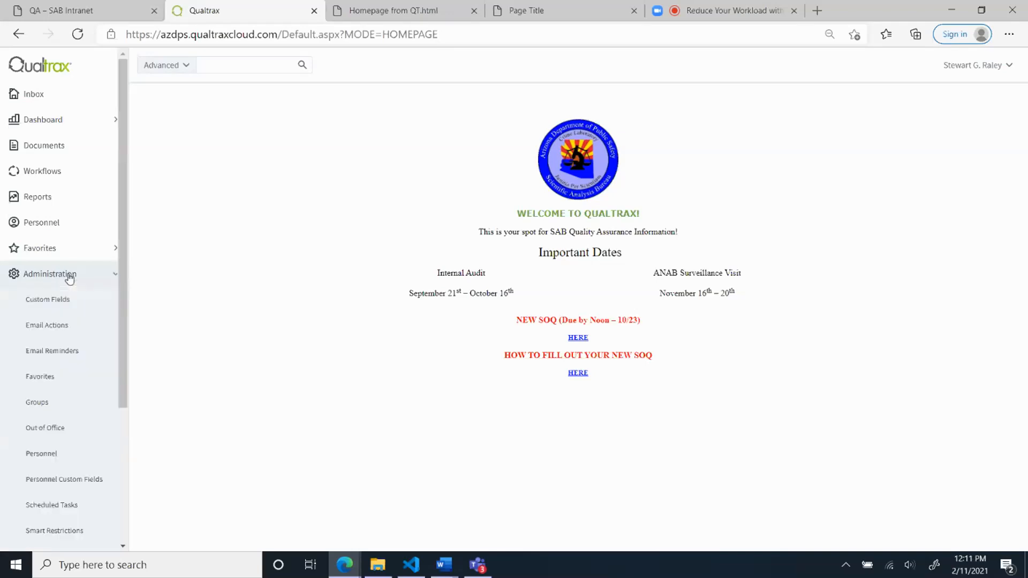
scroll(71, 360, "down", 2)
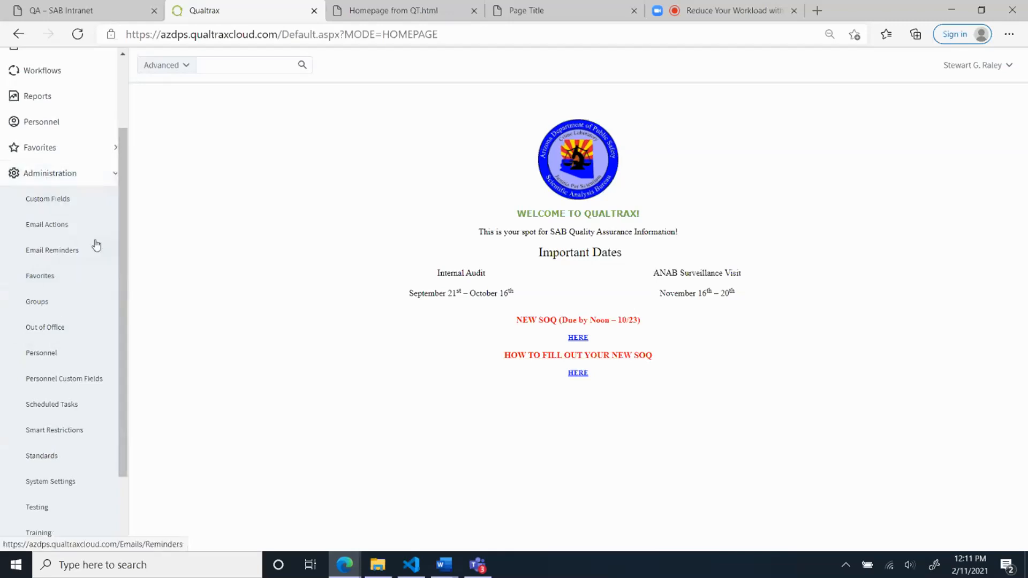
scroll(72, 268, "down", 2)
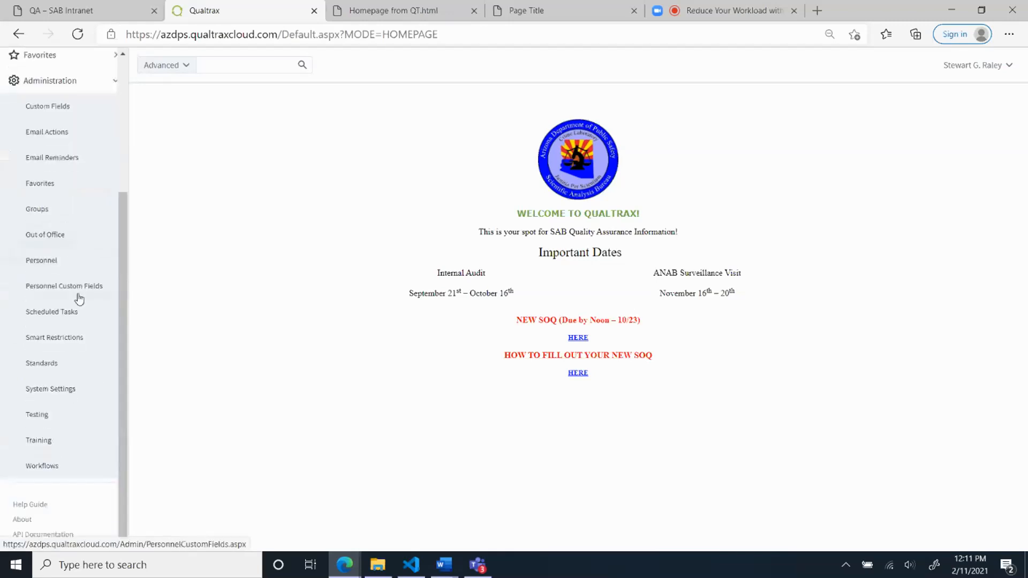
left_click(63, 395)
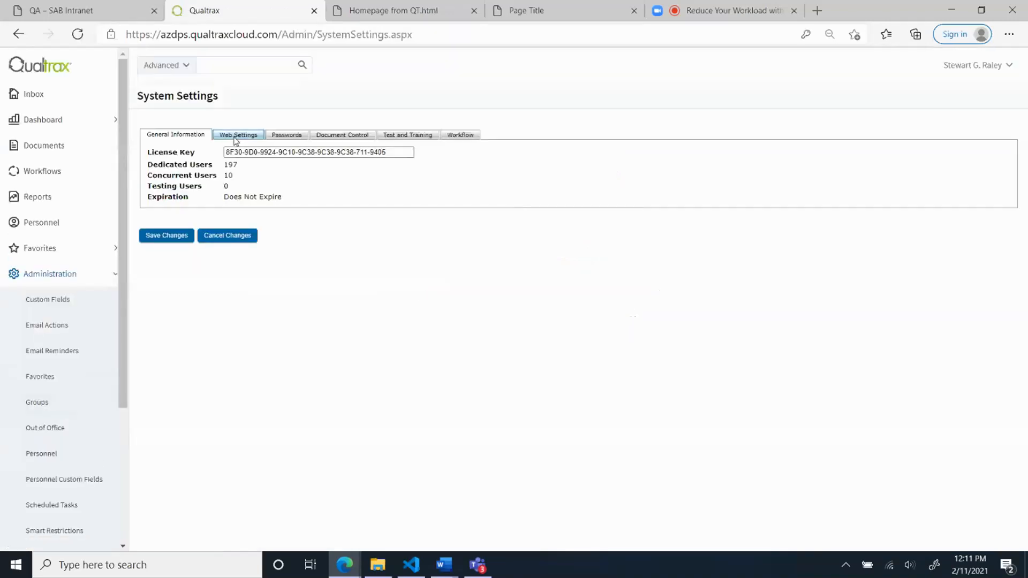
left_click(236, 137)
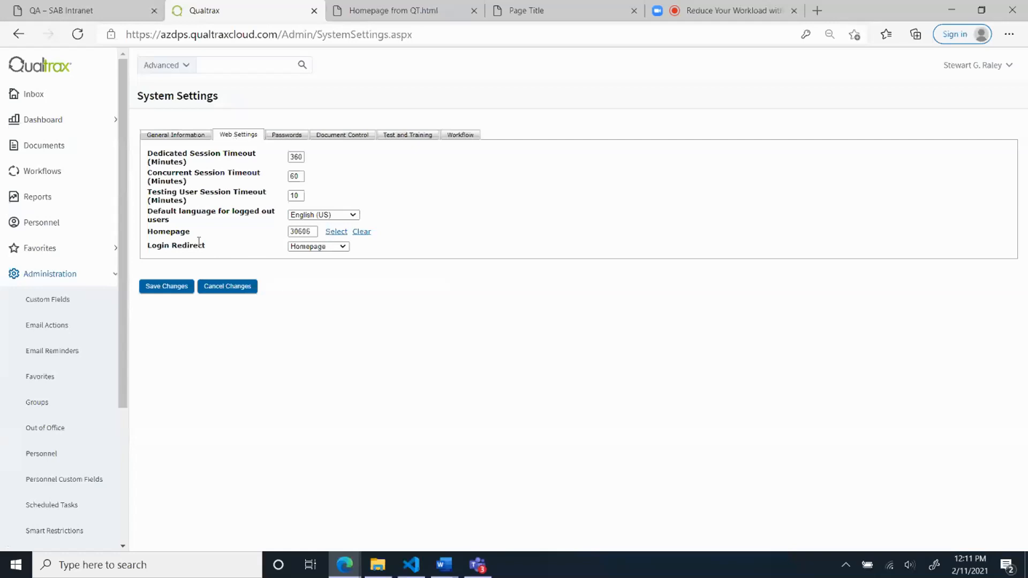
Choose QT_Landing (33861) from SAB Quality Assurance > SAB Homepage as the homepage and save
left_click(329, 233)
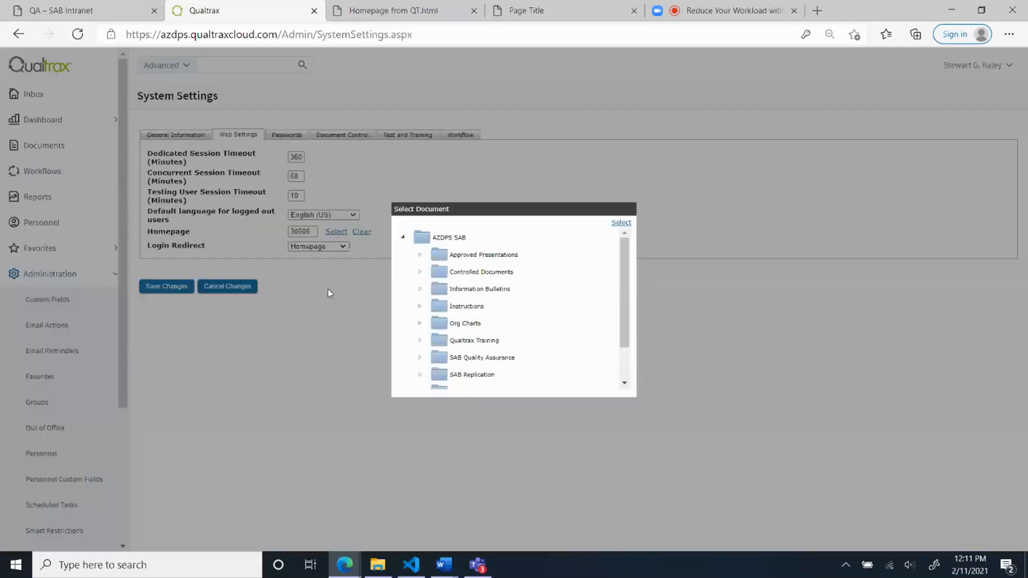
scroll(514, 289, "down", 1)
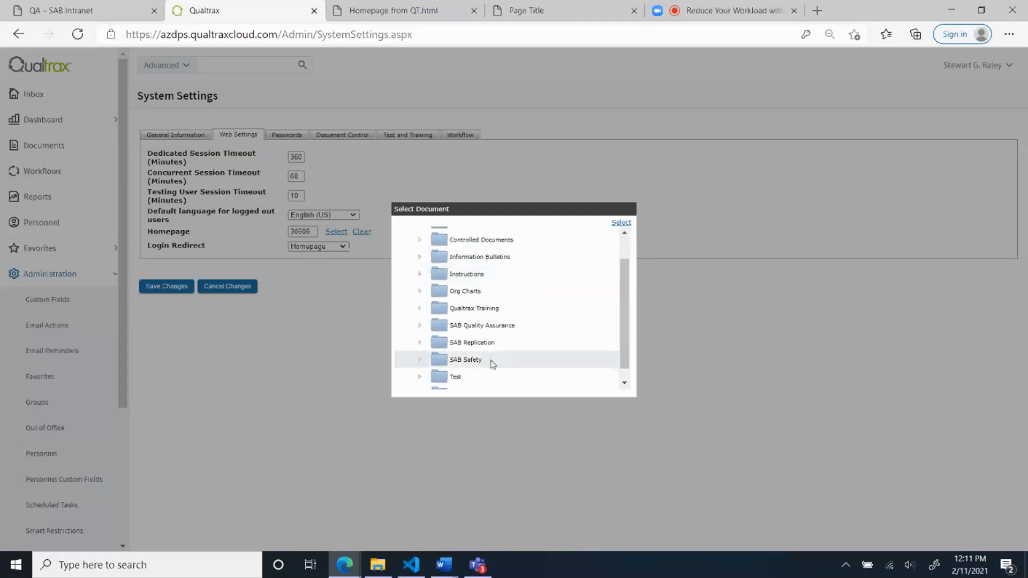
left_click(419, 325)
scroll(450, 303, "down", 1)
scroll(450, 303, "down", 5)
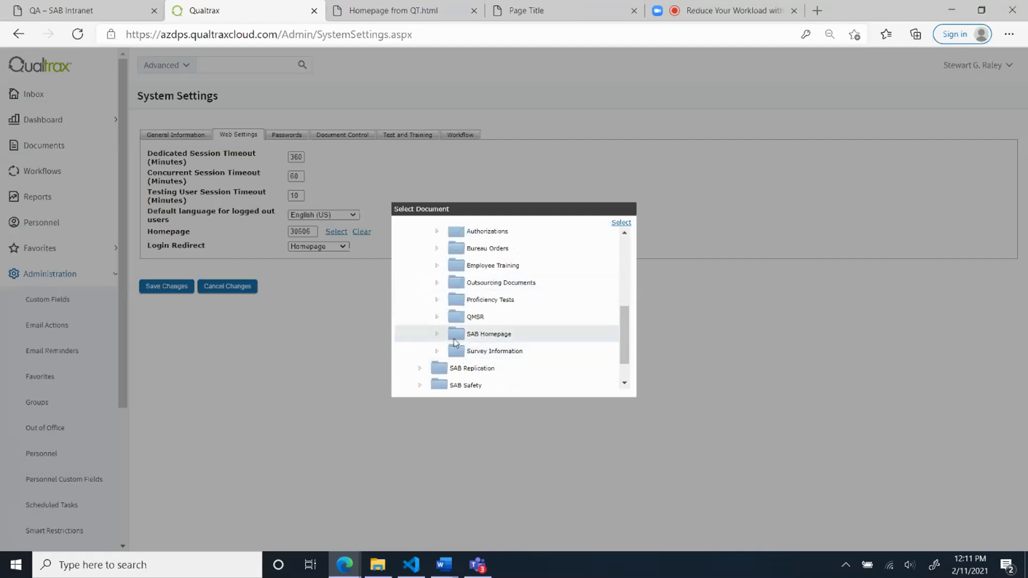
left_click(437, 334)
scroll(509, 294, "down", 1)
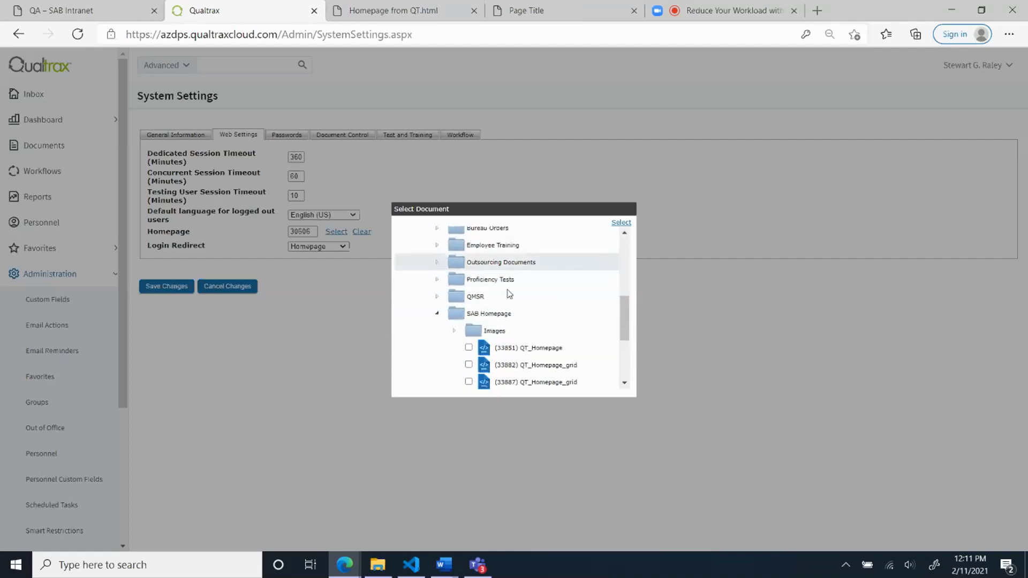
scroll(509, 294, "down", 2)
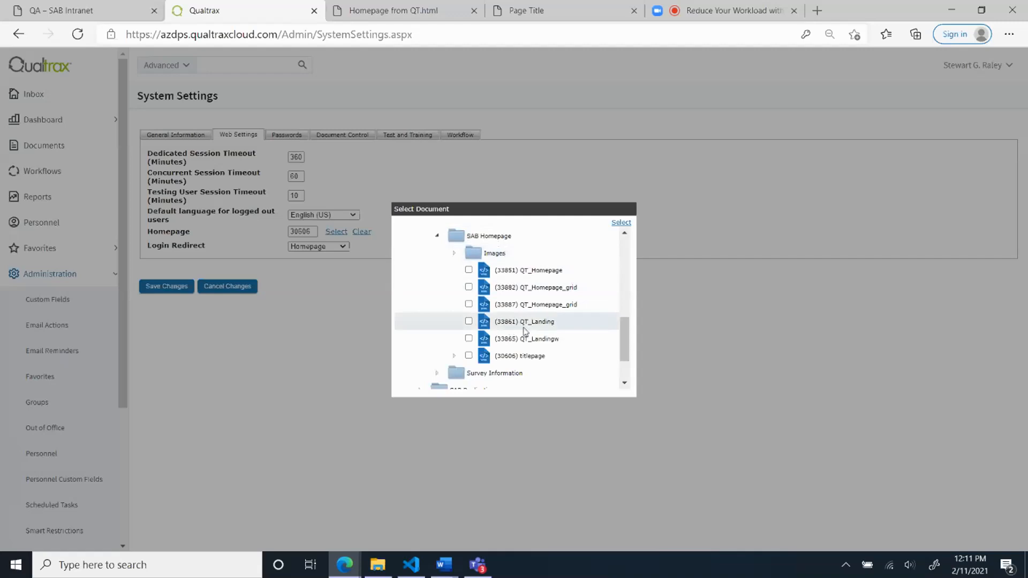
left_click(469, 321)
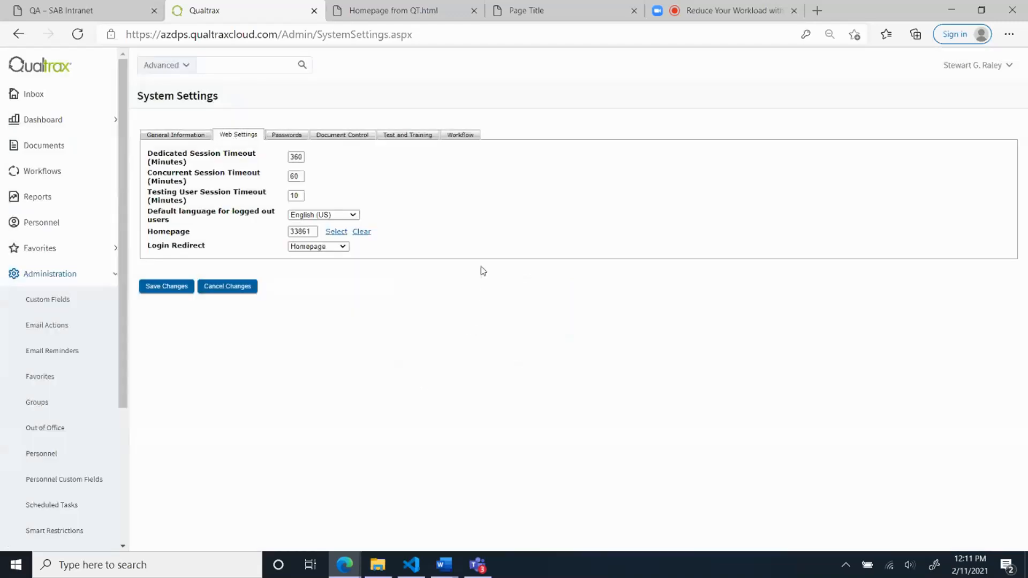
left_click(168, 289)
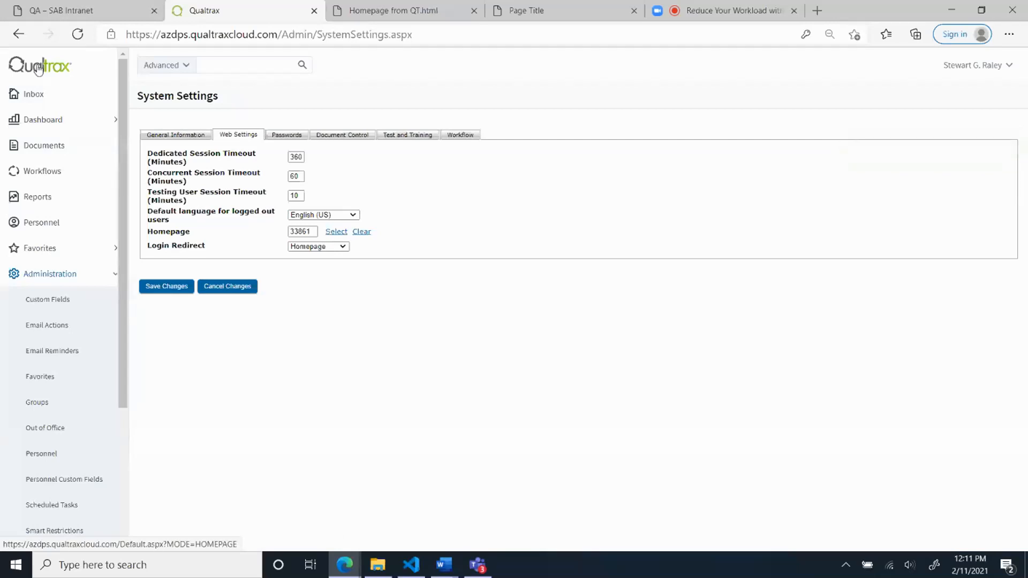
Check the homepage's 'Welcome to Qualtrax! The SAB's Compliance Control Center' sunset banner, then expand Administration
left_click(38, 69)
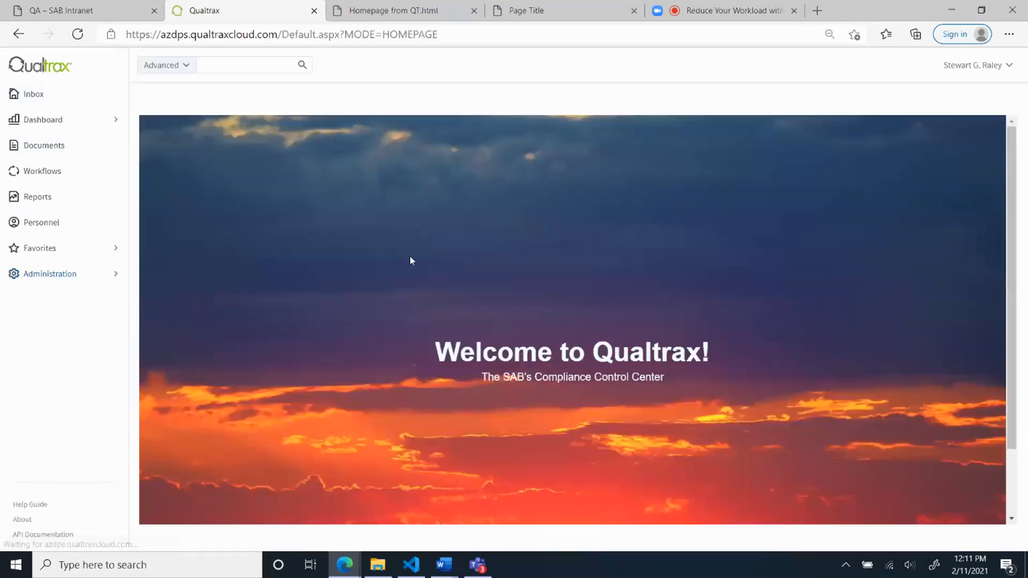
scroll(411, 257, "down", 2)
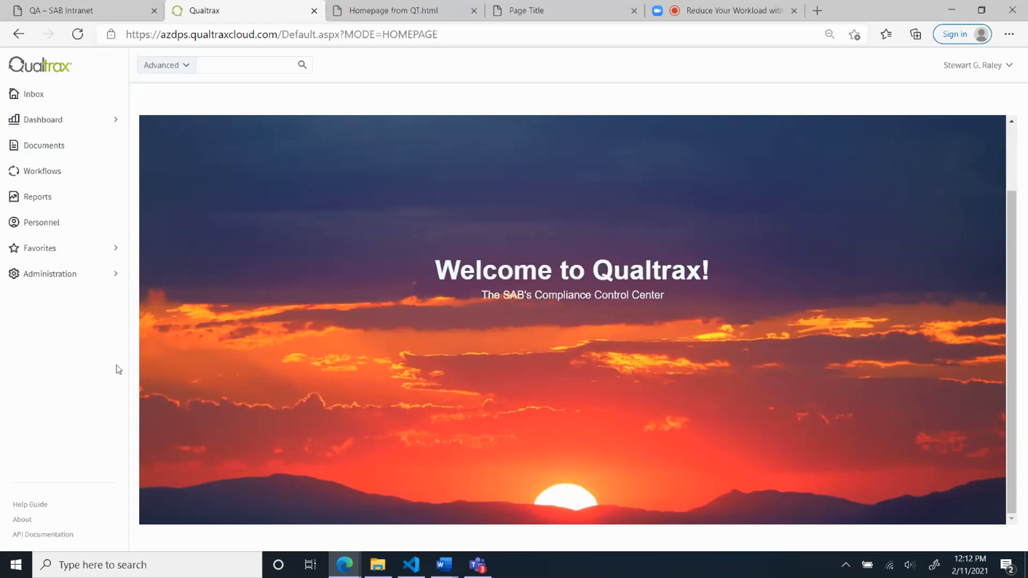
left_click(74, 275)
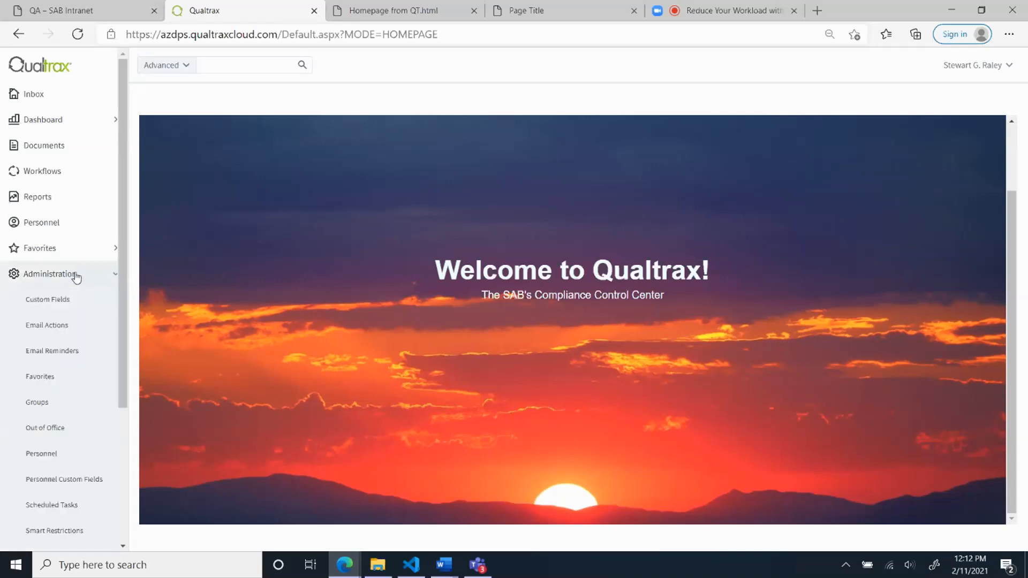
Go to System Settings and show the Web Settings with the homepage field
scroll(99, 364, "down", 2)
scroll(99, 358, "down", 2)
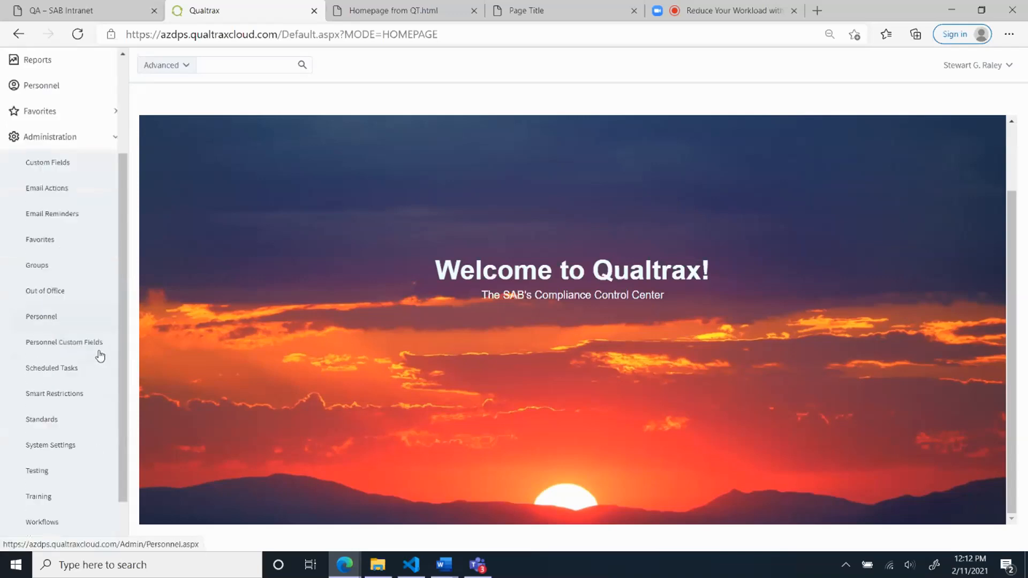
left_click(53, 389)
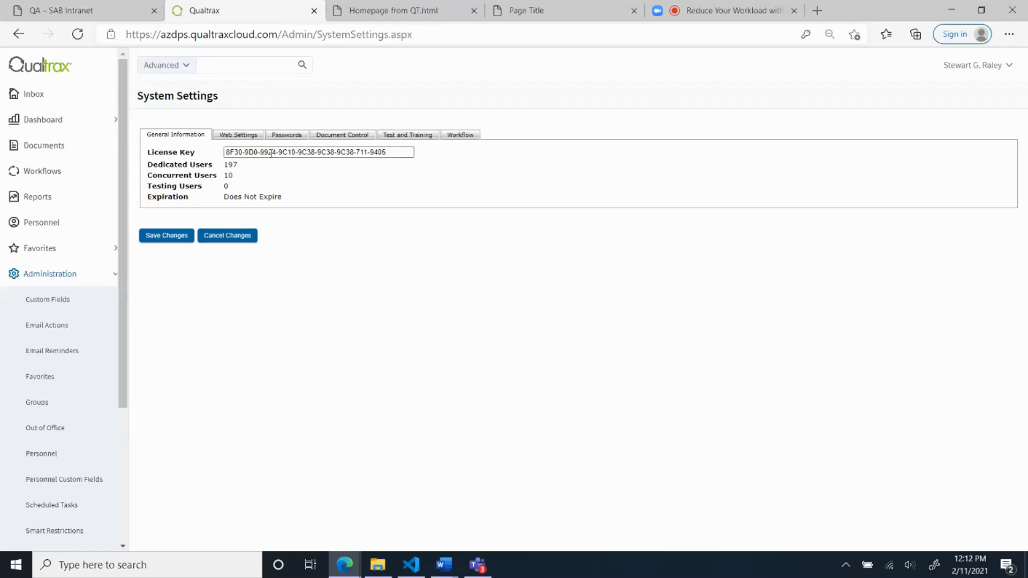
left_click(255, 137)
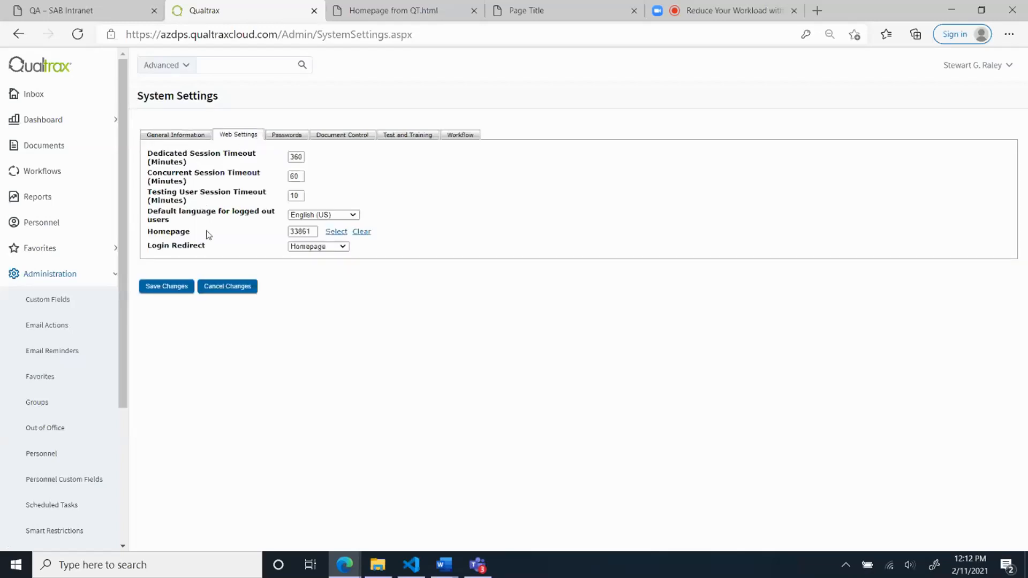
Set the homepage to QT_Homepage_grid (33887) from SAB Homepage, save, and load the homepage
left_click(336, 232)
left_click(419, 358)
scroll(455, 302, "down", 1)
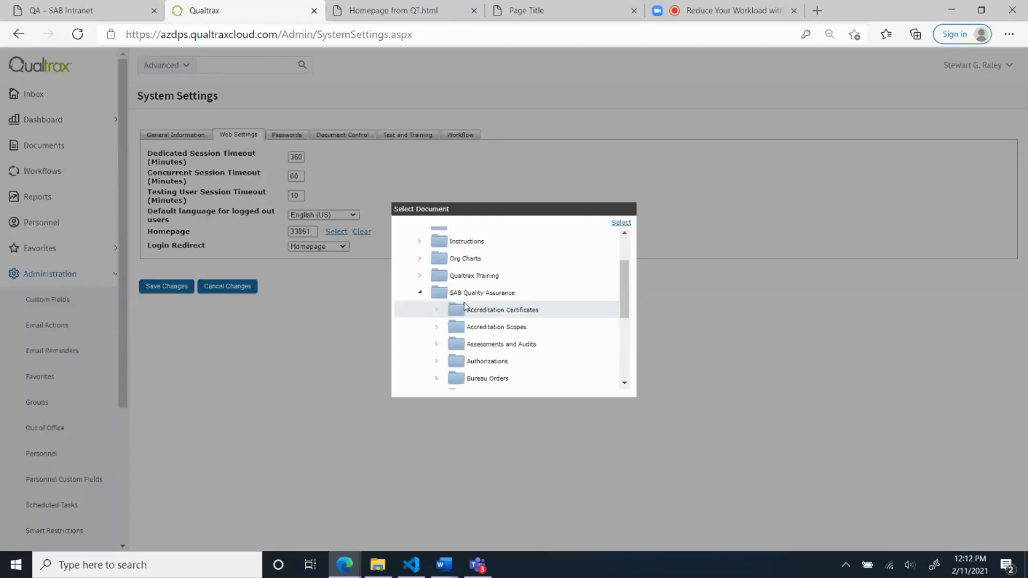
scroll(455, 316, "down", 3)
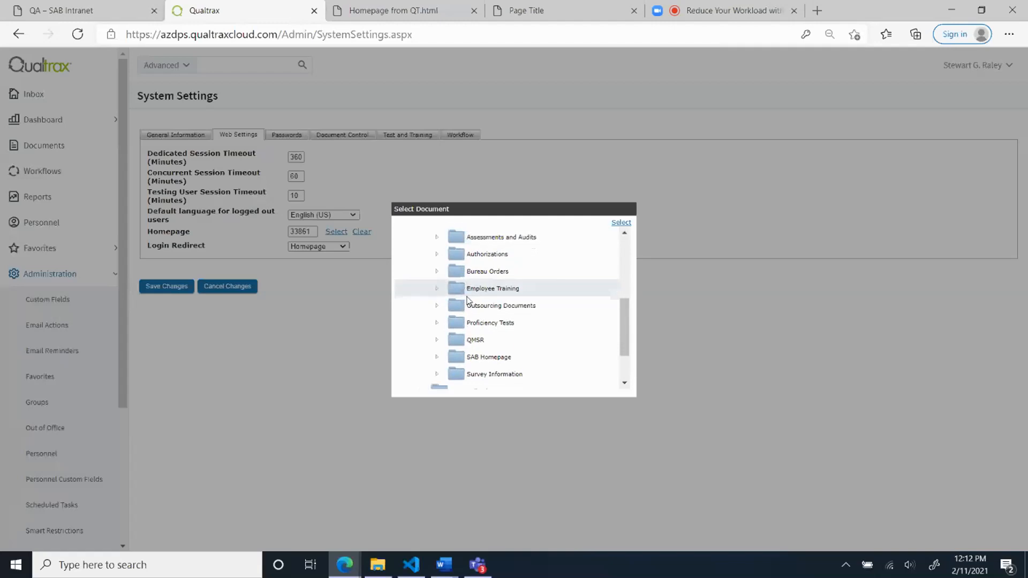
left_click(440, 334)
scroll(526, 304, "down", 1)
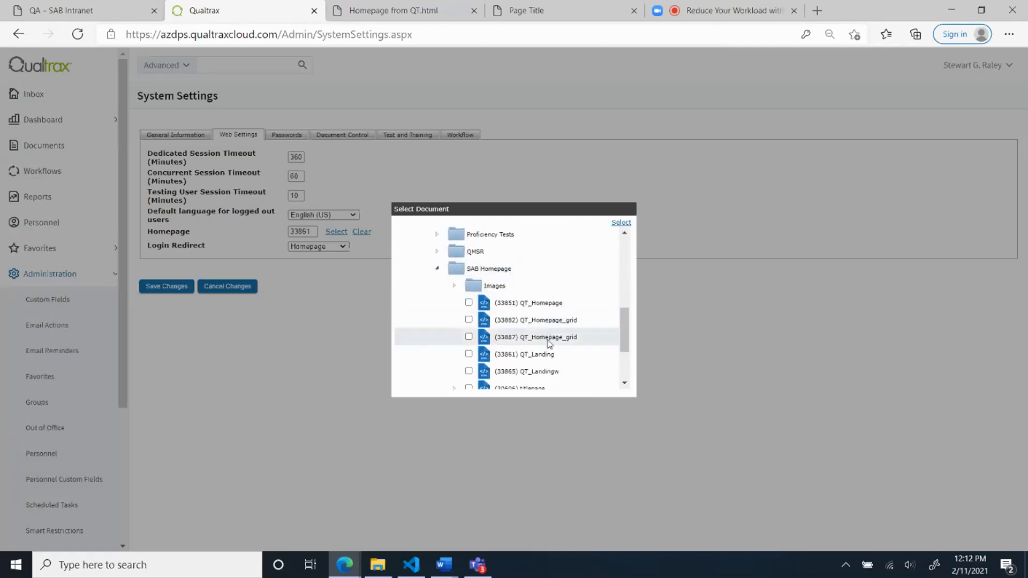
left_click(469, 338)
left_click(182, 288)
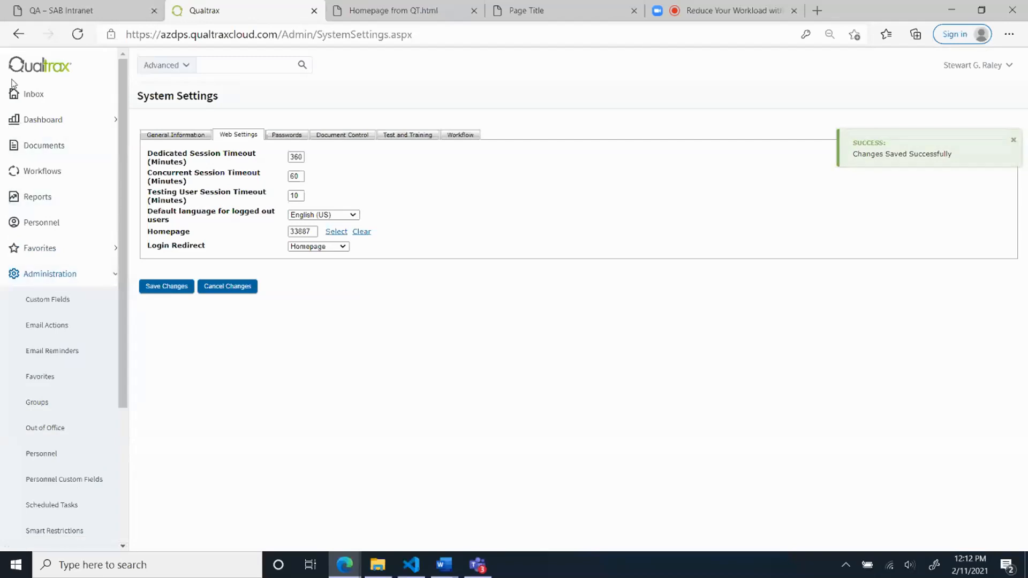
left_click(43, 68)
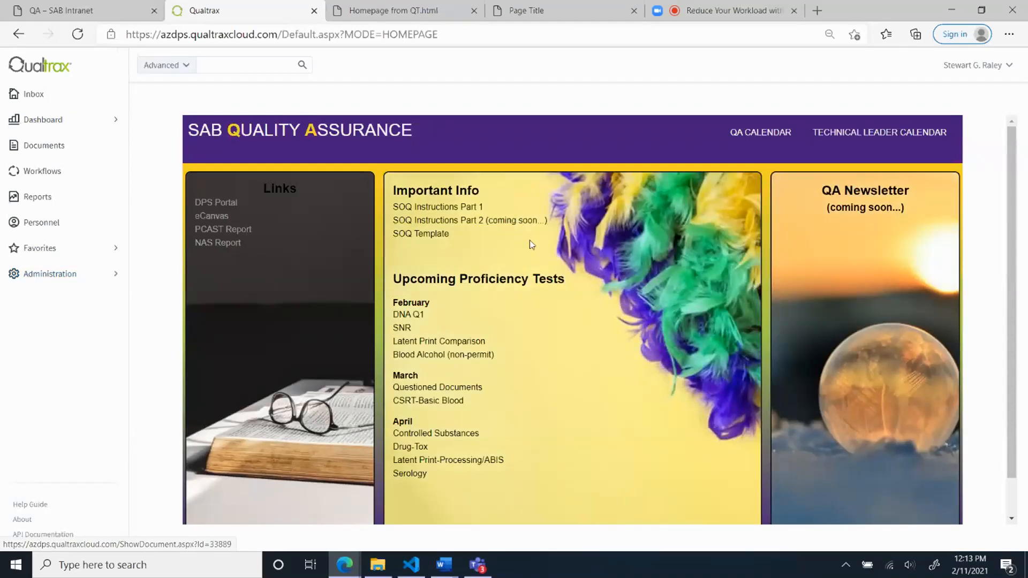
Compare the SAB Quality Assurance grid homepage against the local QT_Homepage.html page
scroll(538, 263, "down", 1)
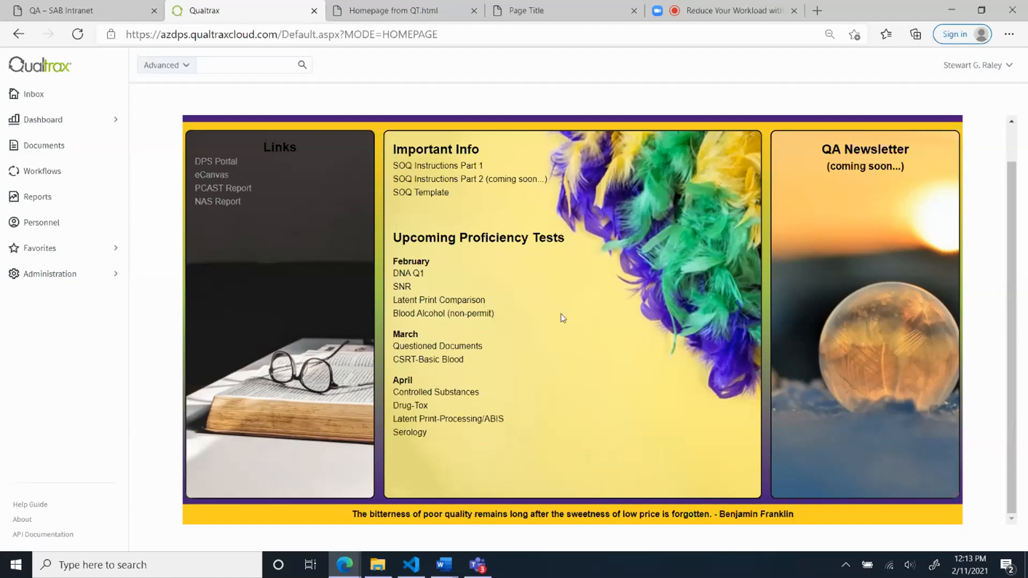
scroll(562, 318, "up", 1)
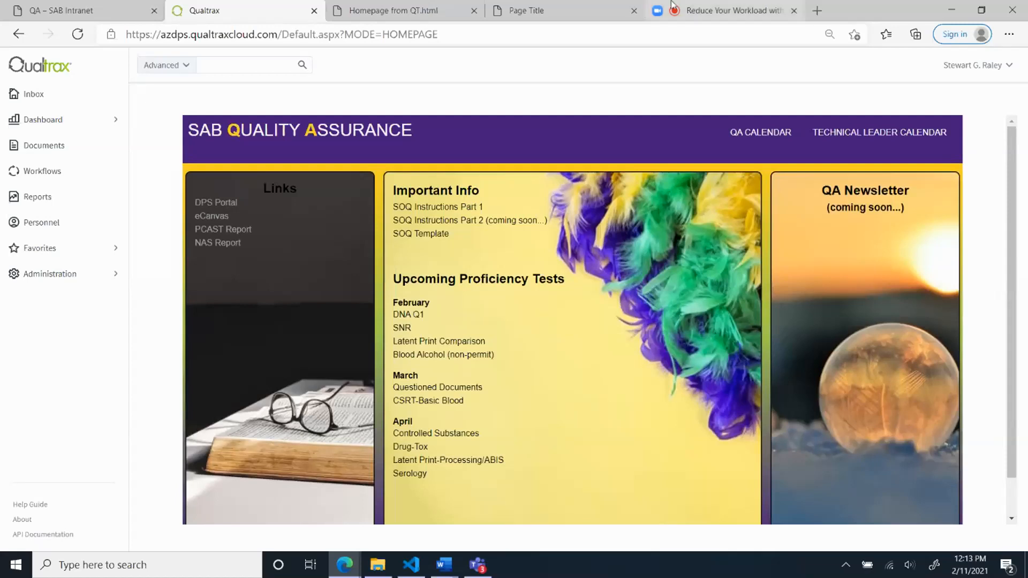
left_click(563, 10)
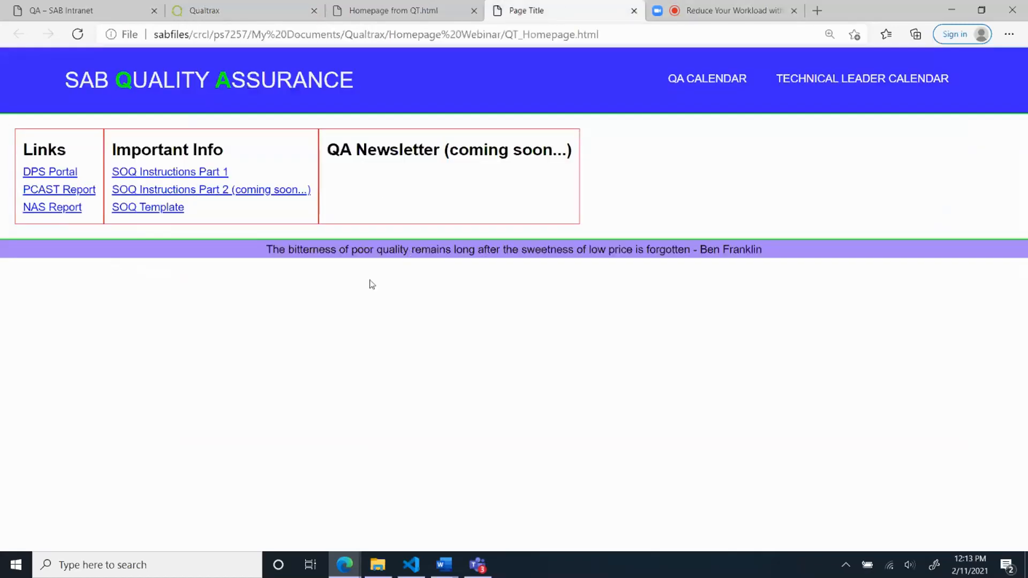
left_click(230, 11)
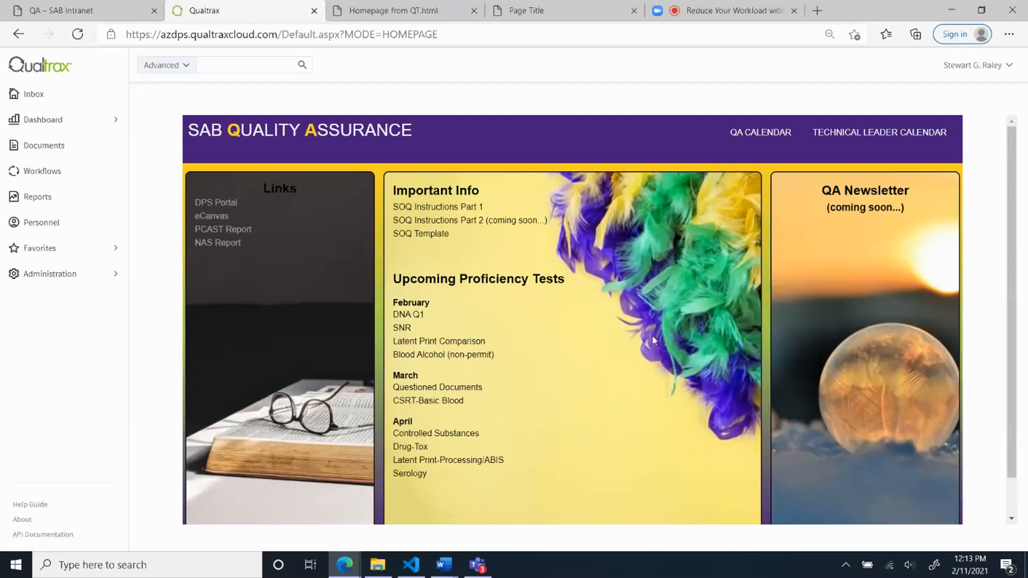
left_click(770, 134)
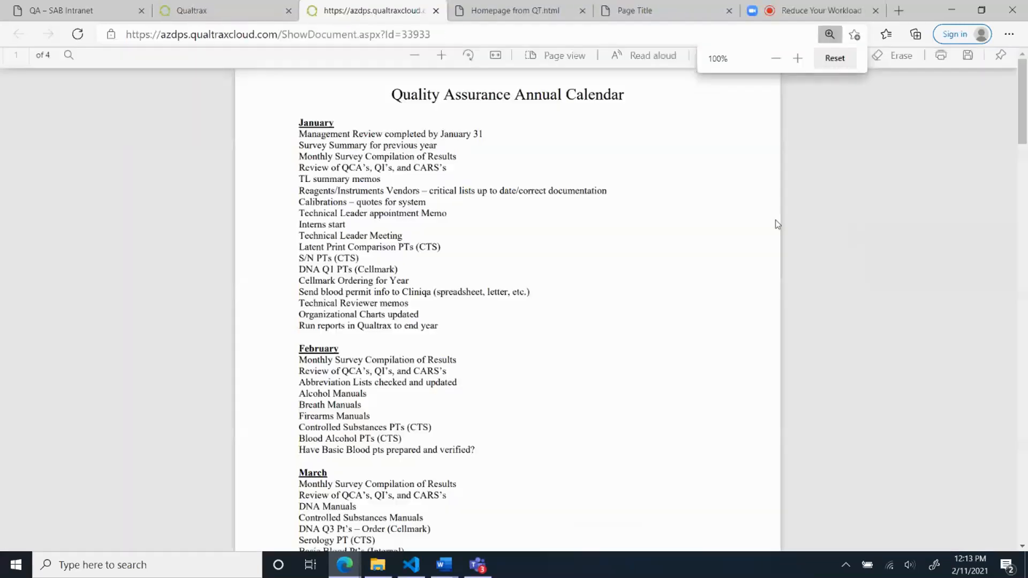
scroll(575, 229, "down", 3)
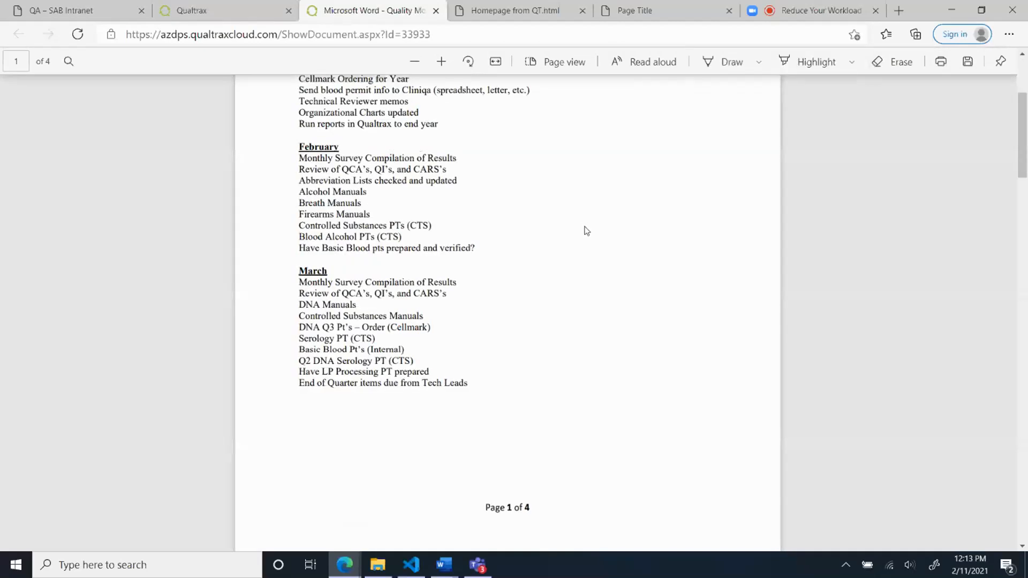
scroll(594, 239, "down", 8)
scroll(595, 259, "down", 10)
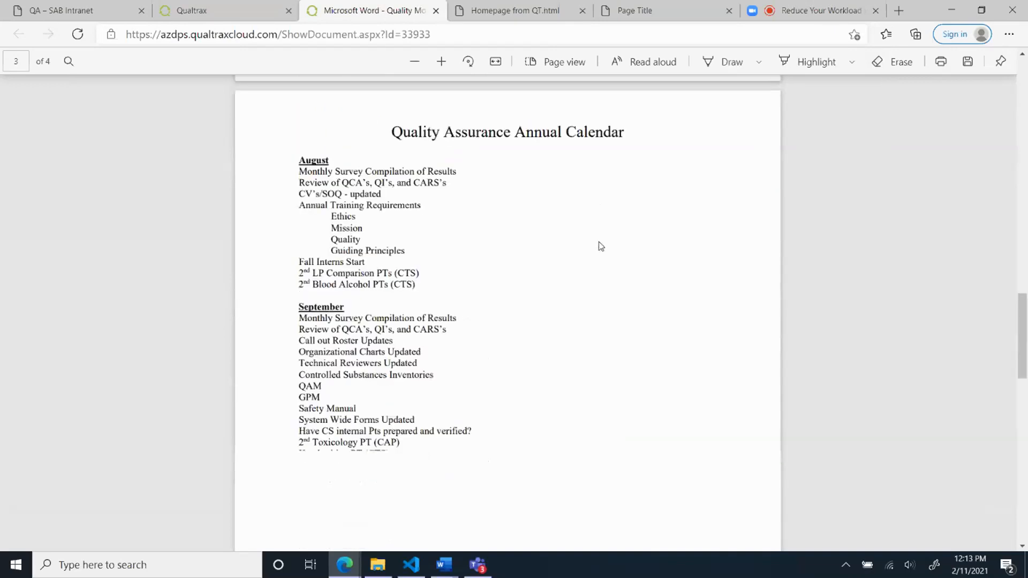
scroll(581, 246, "down", 5)
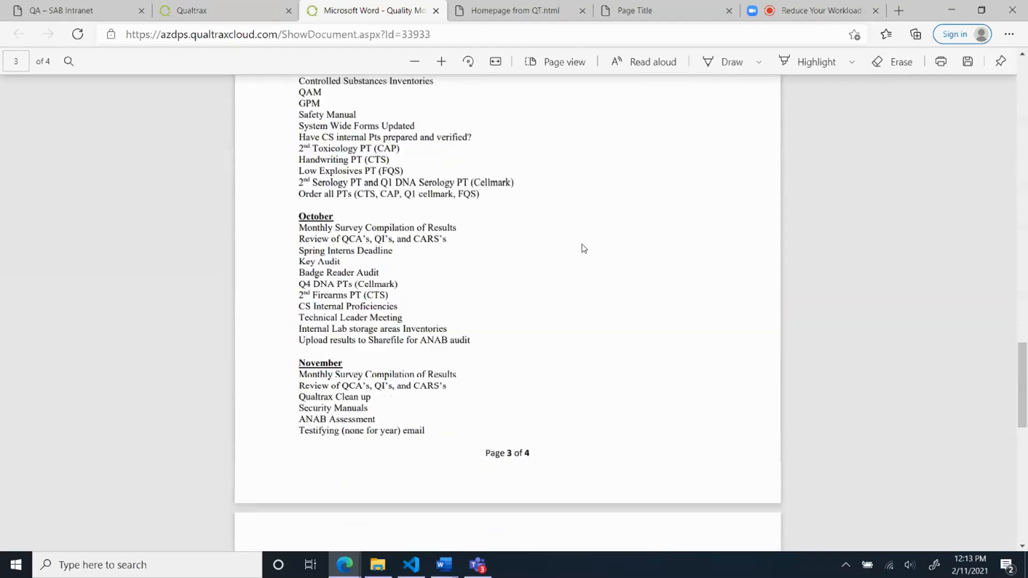
scroll(584, 246, "up", 15)
scroll(587, 247, "up", 10)
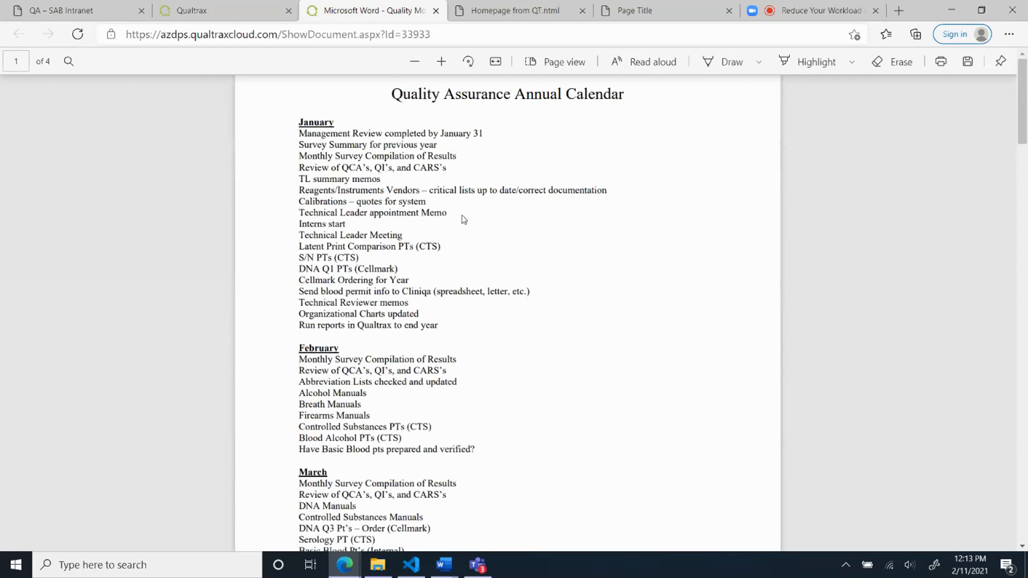
left_click(436, 10)
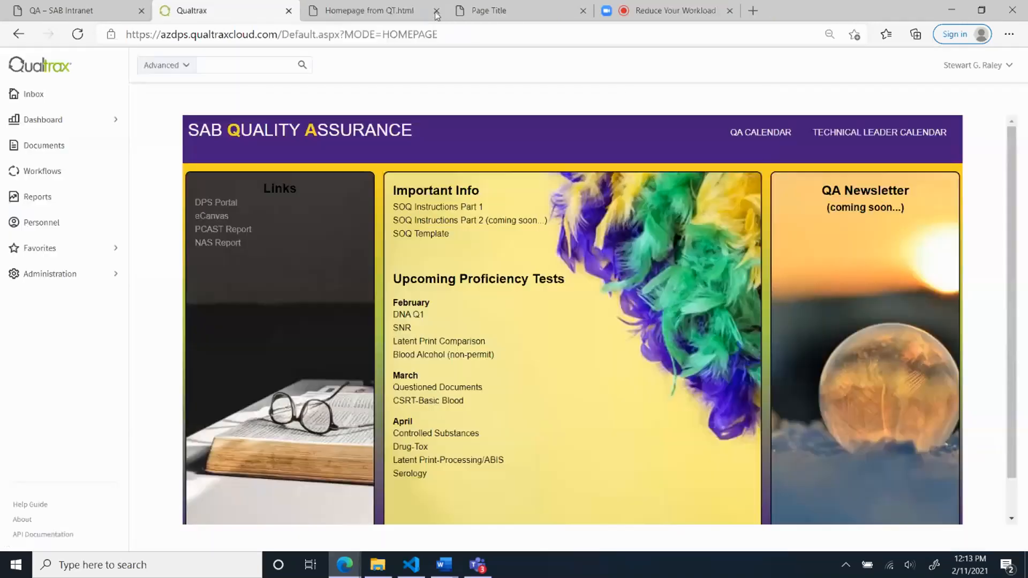
left_click(884, 137)
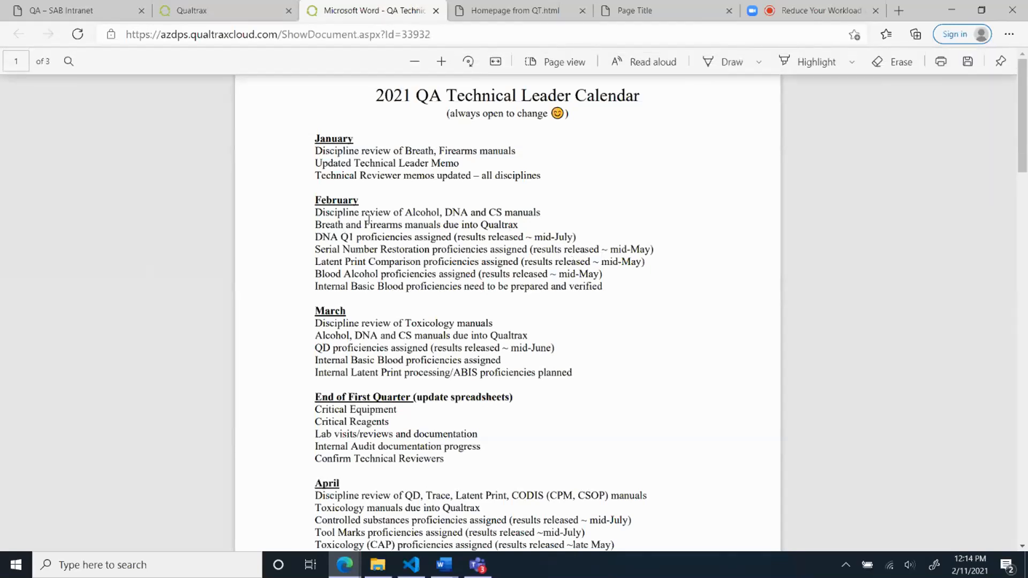
scroll(406, 239, "down", 1)
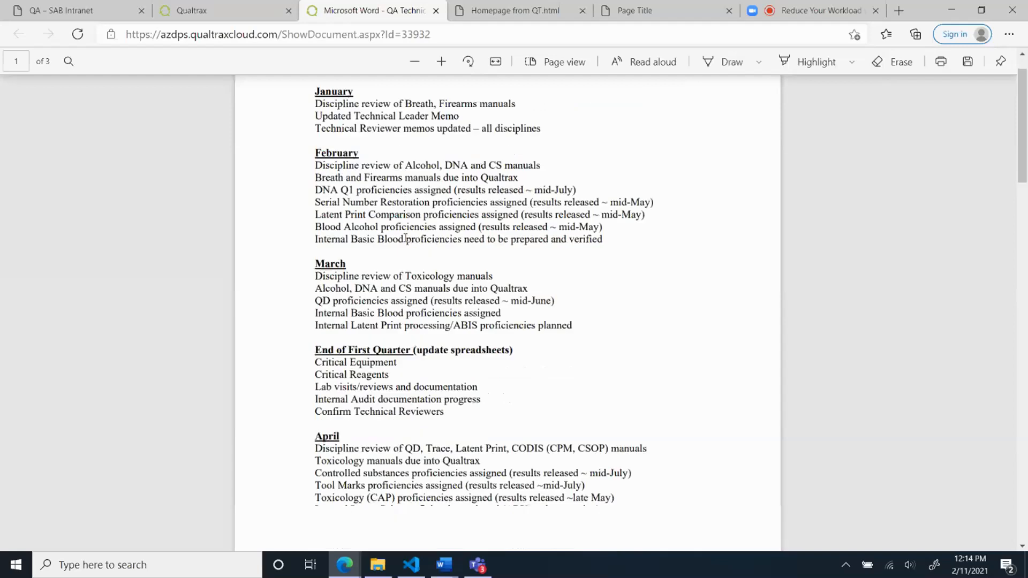
scroll(406, 239, "down", 7)
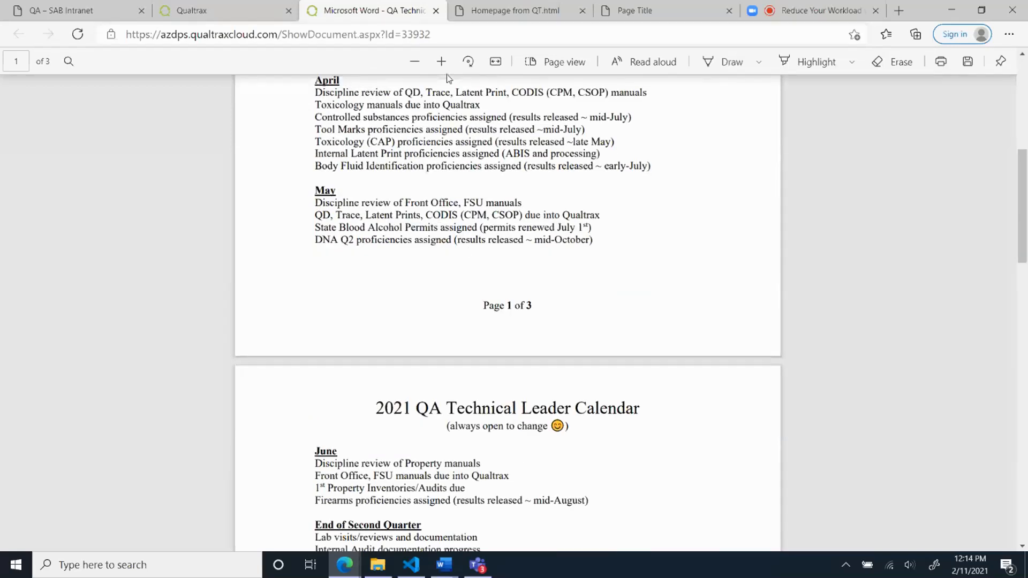
left_click(435, 10)
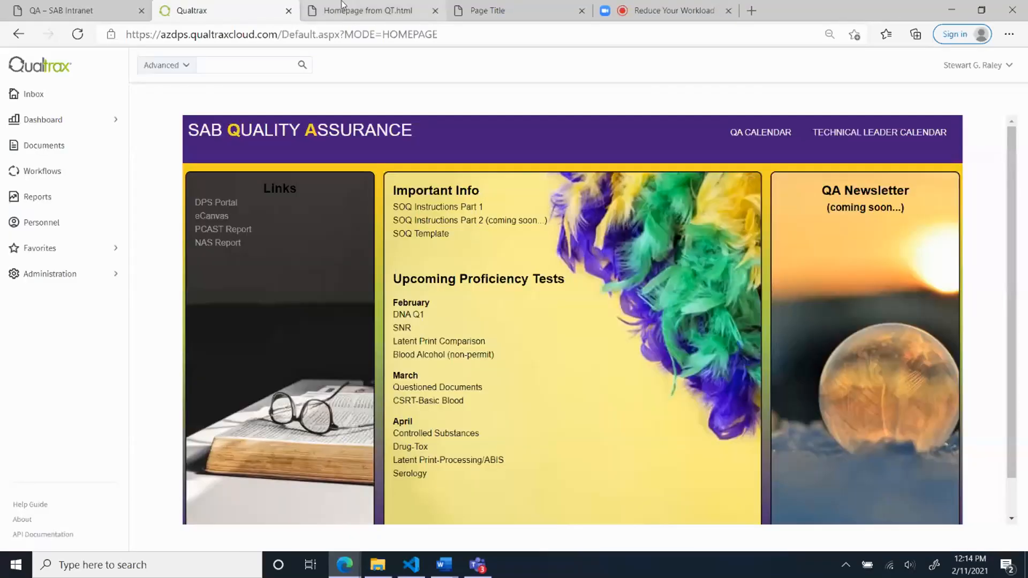
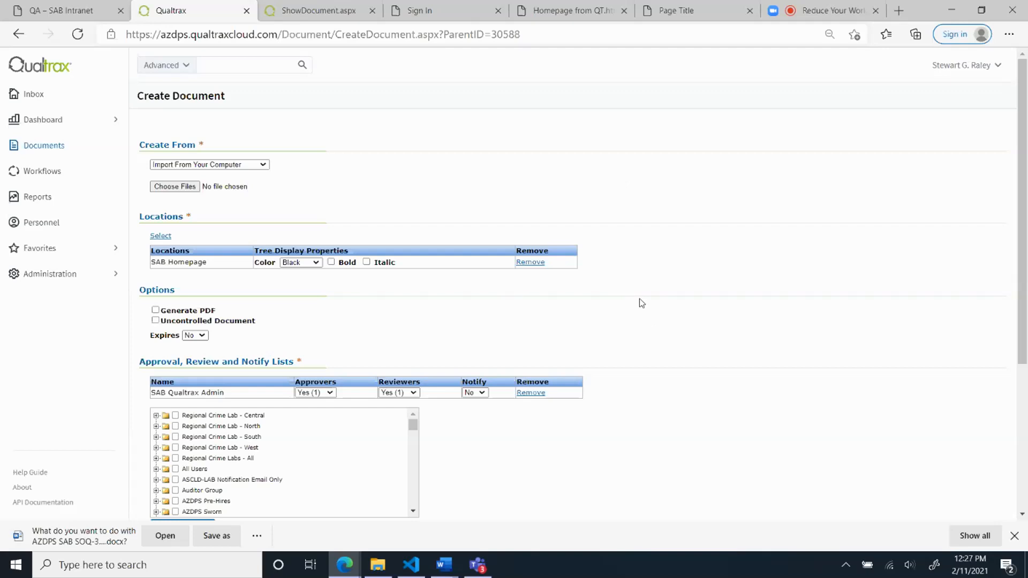
Dismiss the download bar, cancel the file chooser without attaching anything, and return to the Qualtrax homepage
left_click(1014, 536)
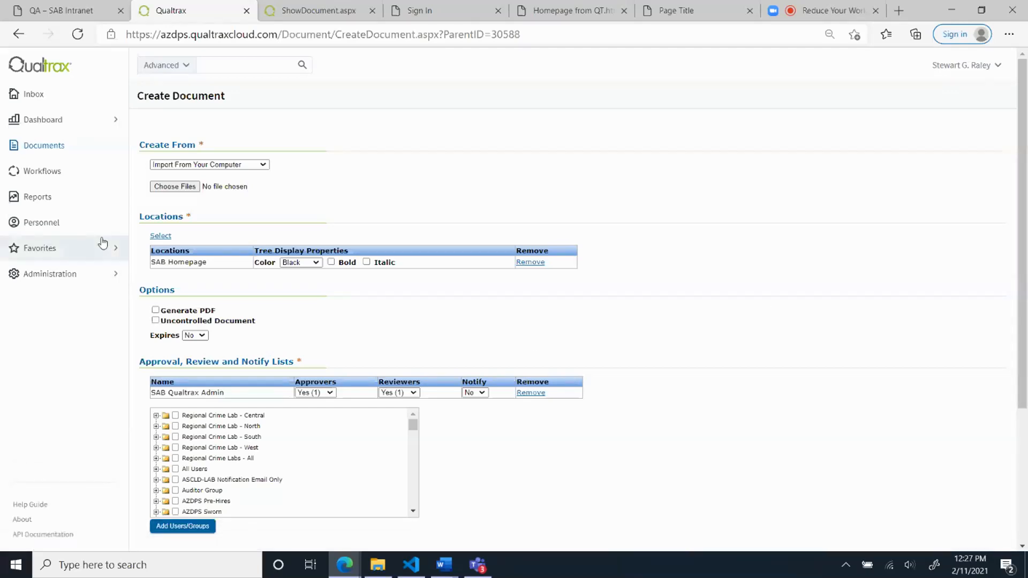
left_click(172, 187)
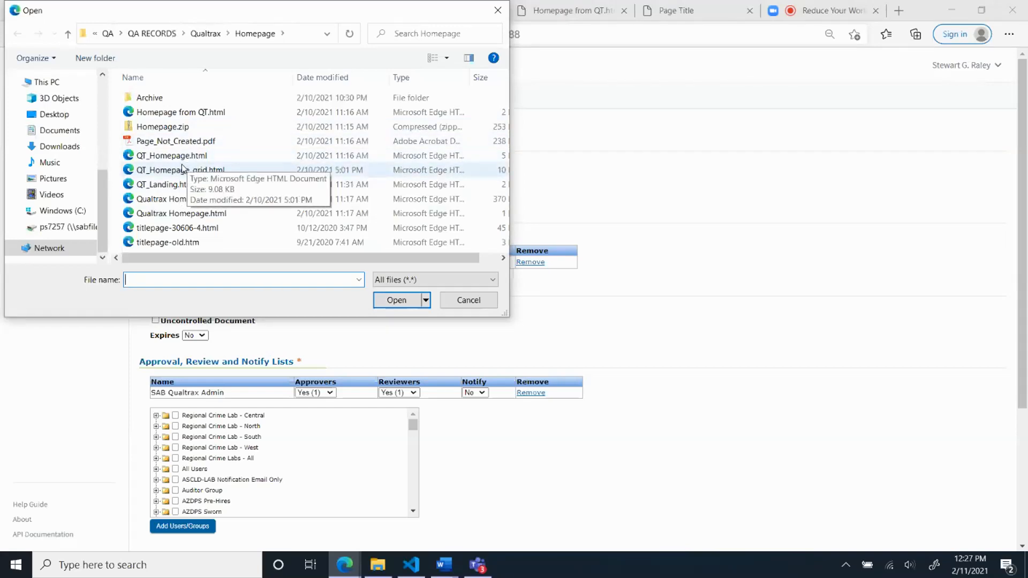
left_click(468, 301)
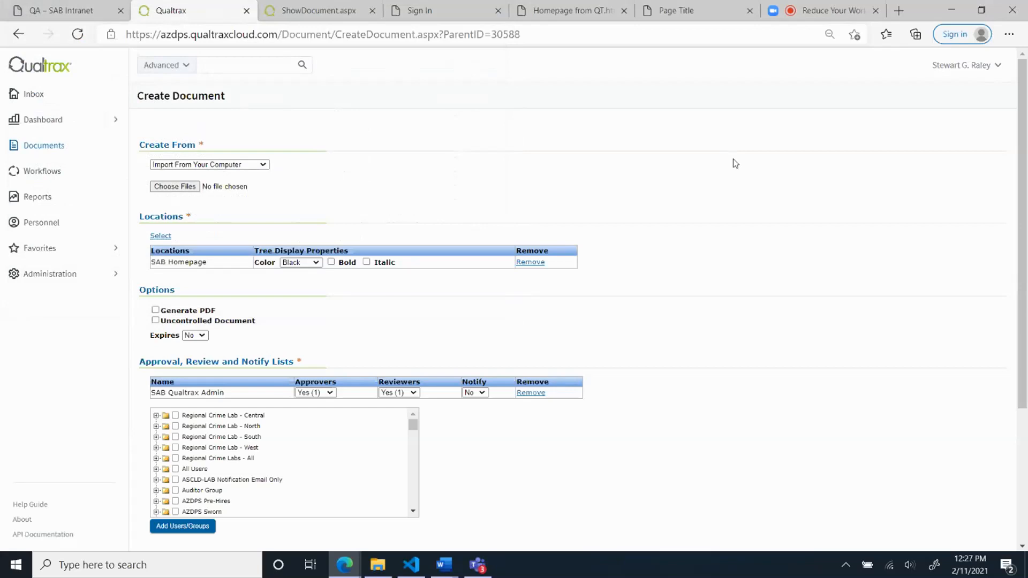
left_click(60, 77)
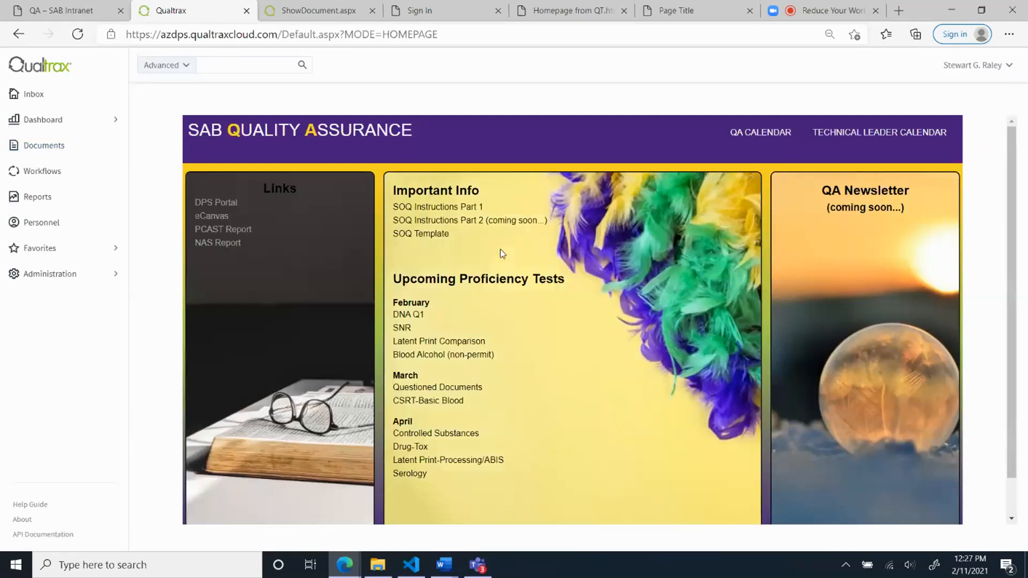
Scroll through the SAB Quality Assurance homepage down to its quote bar
scroll(500, 249, "down", 1)
scroll(500, 249, "up", 1)
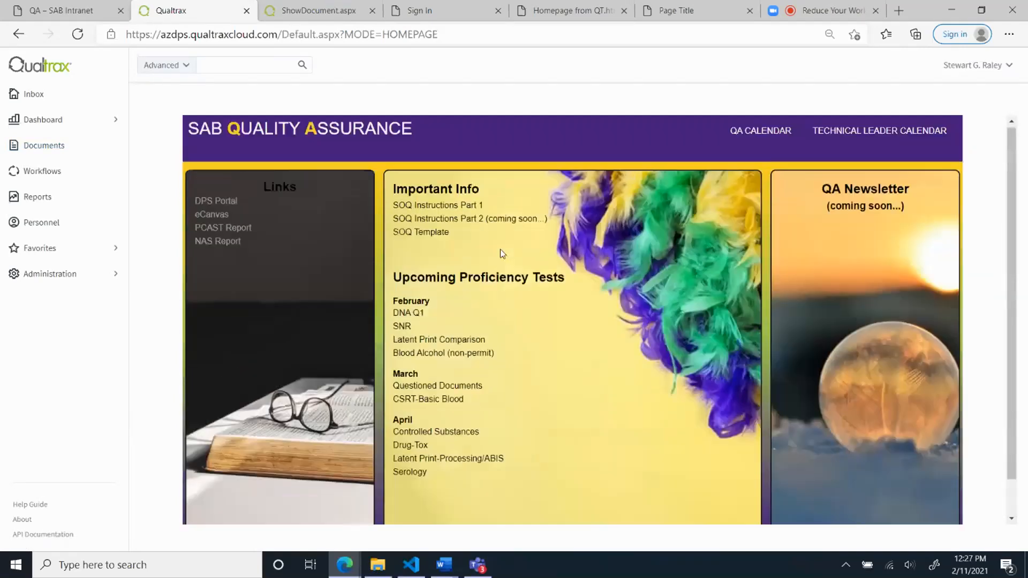
scroll(500, 249, "down", 1)
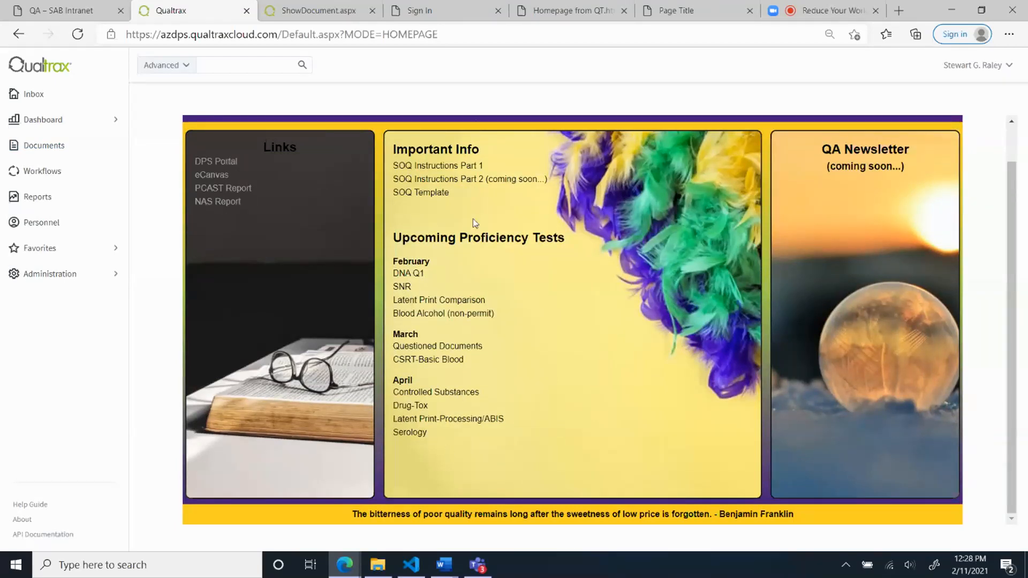
Bring up the QT_Homepage_grid.html source in Visual Studio Code
left_click(405, 566)
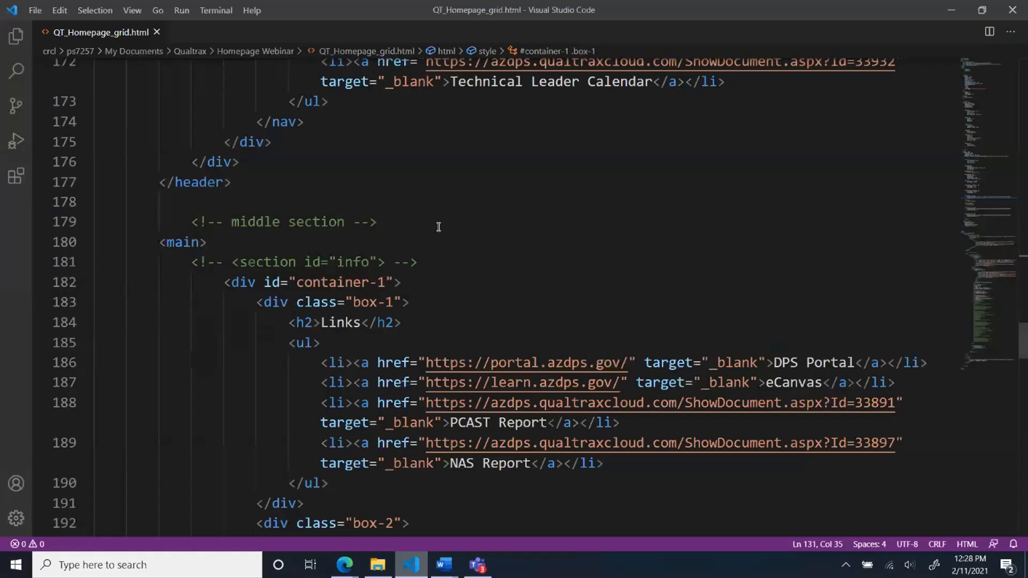
left_click(755, 146)
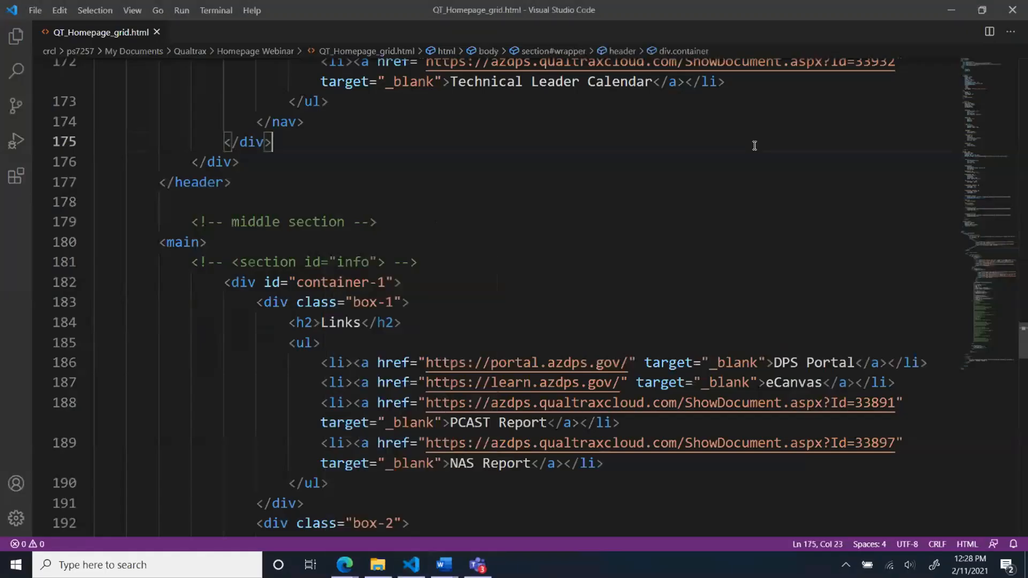
left_click(344, 565)
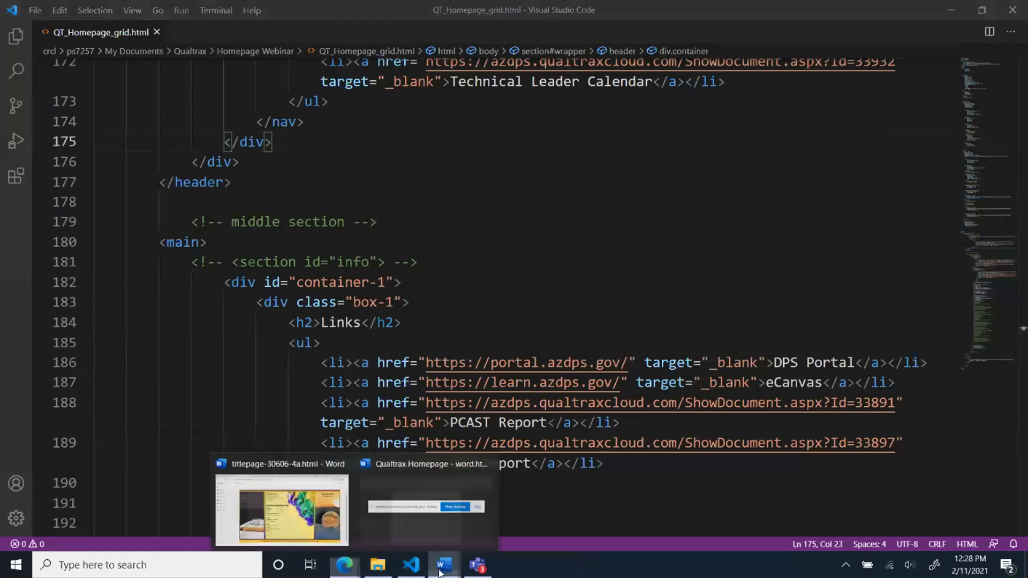
Bring titlepage-30606-4a.html forward in Word and set its Important Dates table to No Border
mouse_move(436, 563)
left_click(397, 511)
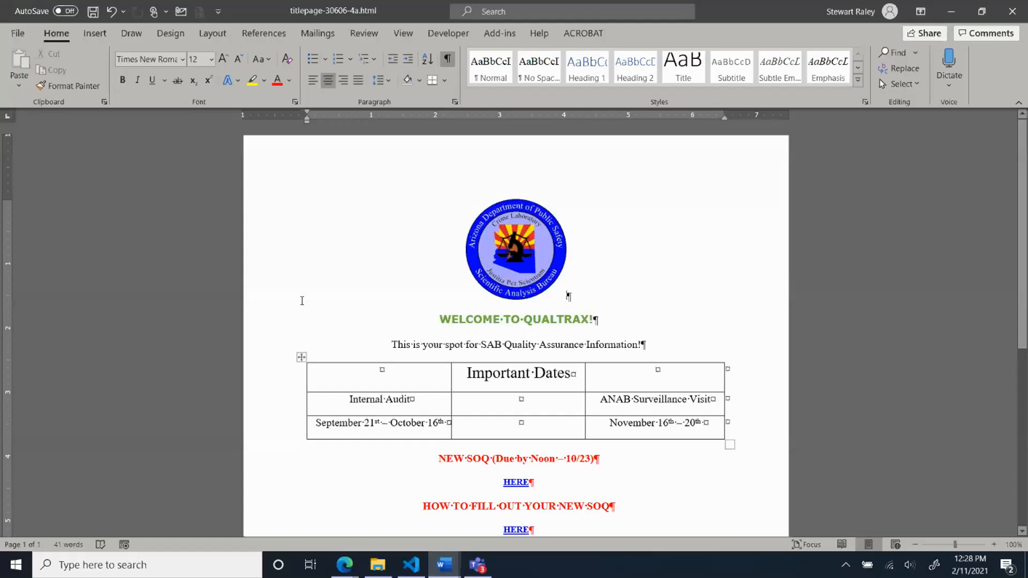
left_click(301, 357)
right_click(302, 357)
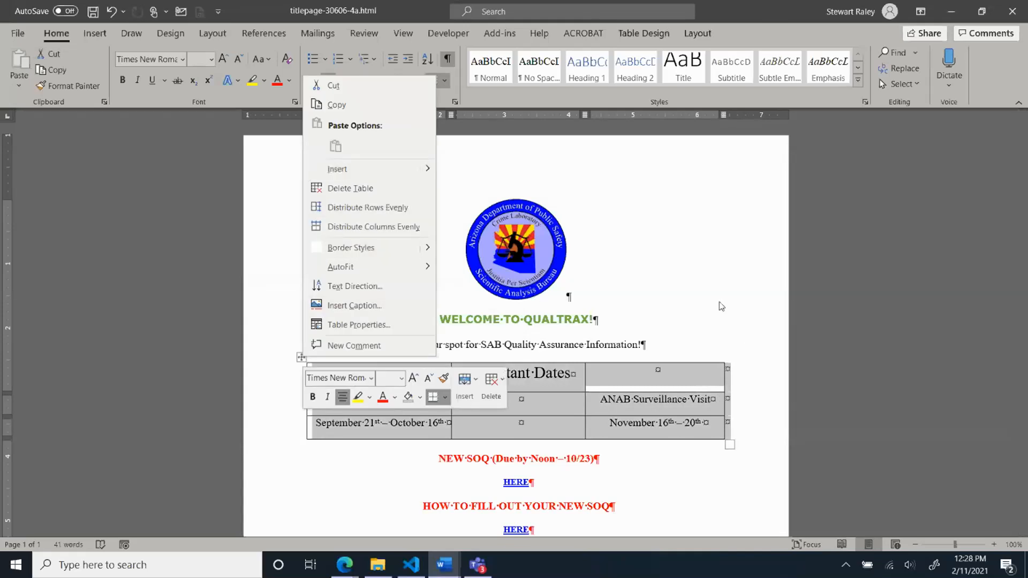
key("Escape")
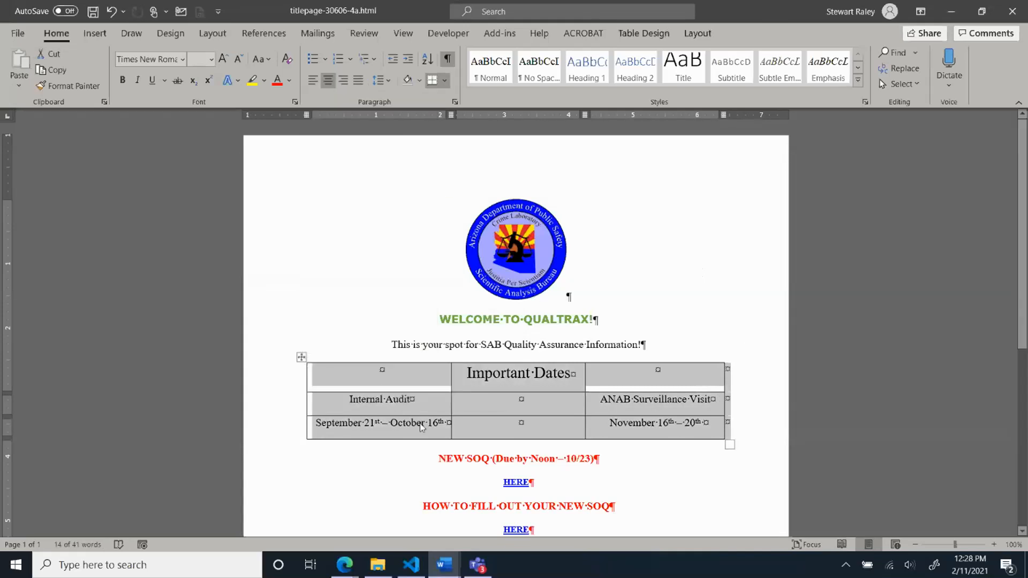
left_click(443, 80)
left_click(473, 174)
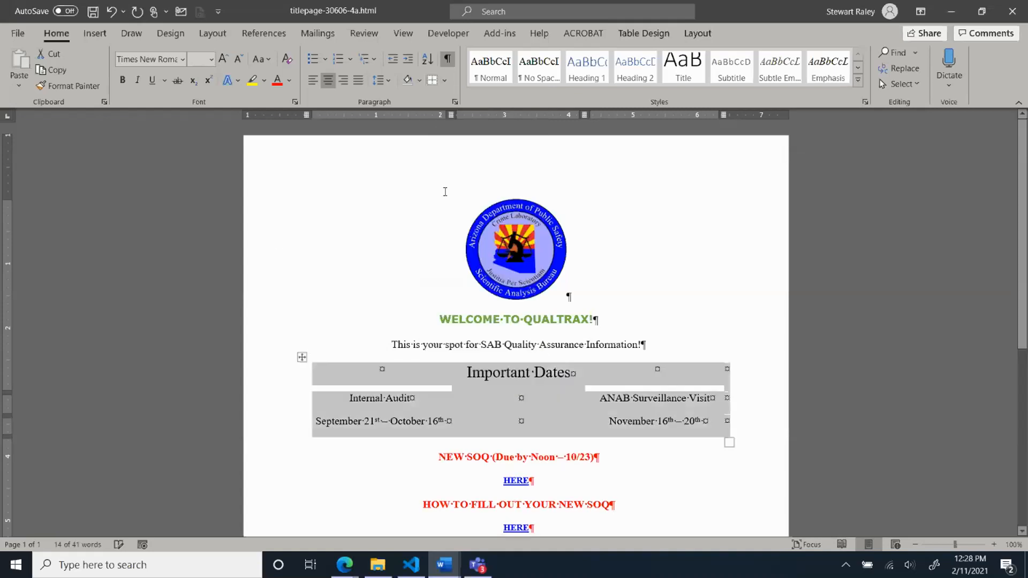
left_click(327, 267)
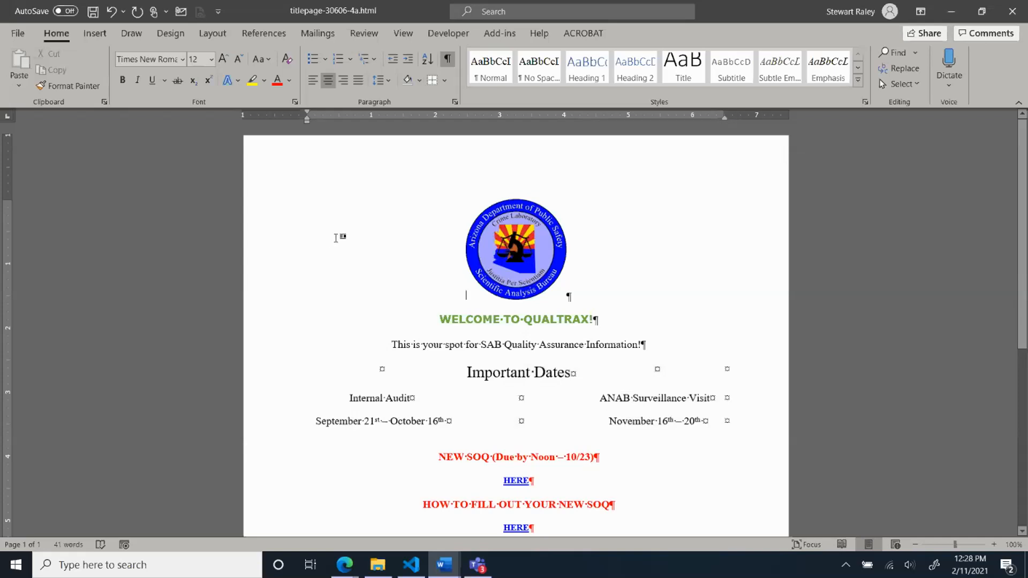
scroll(336, 237, "down", 1)
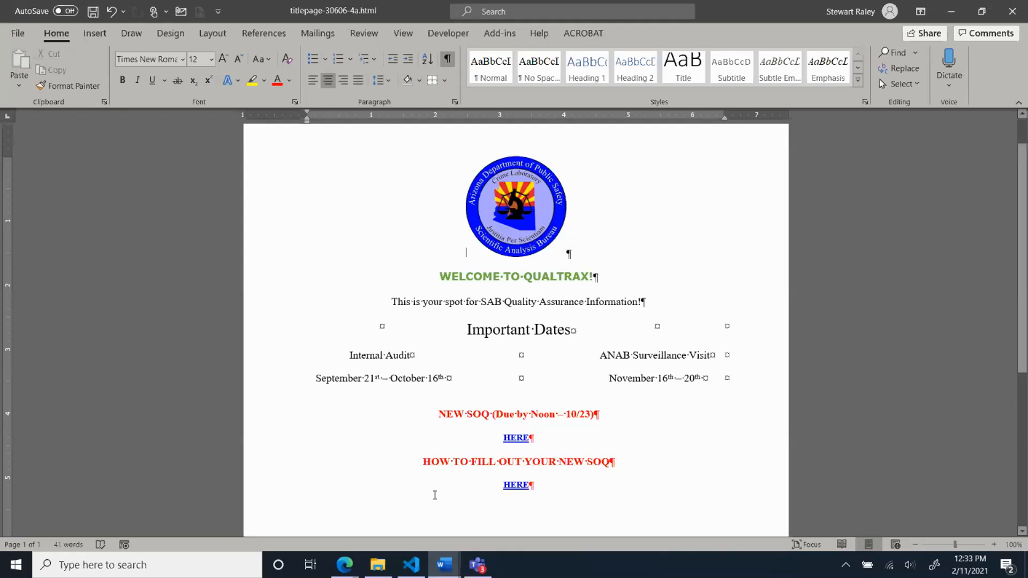
Switch back to the Qualtrax homepage window in Edge
mouse_move(356, 568)
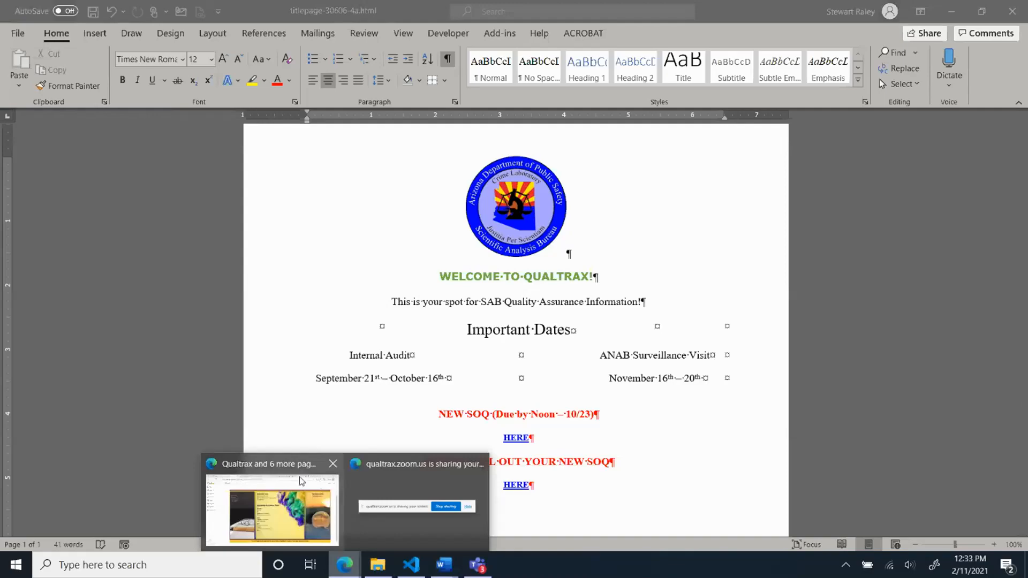
left_click(289, 504)
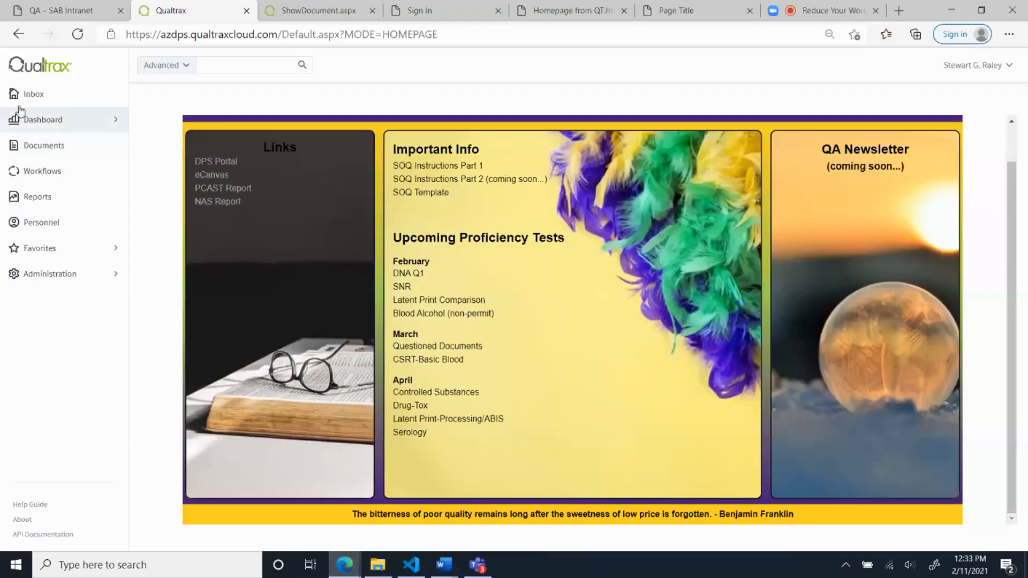